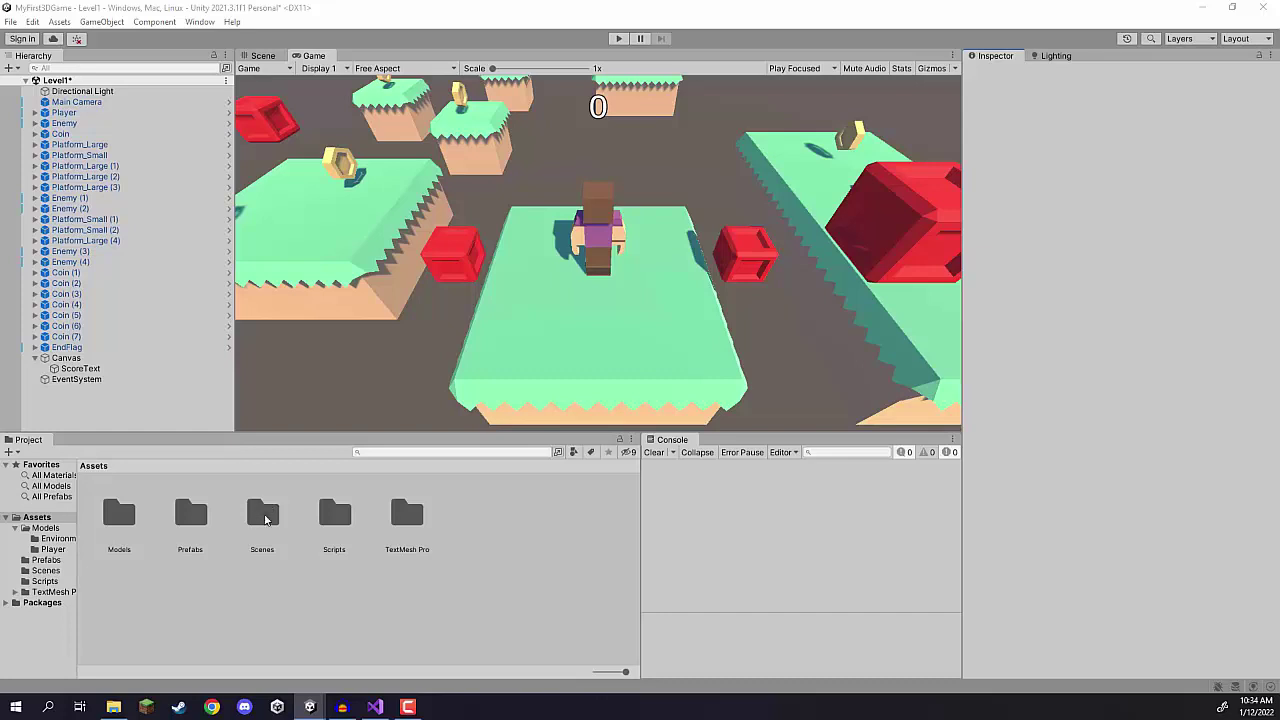
Step: Create a scene asset called Menu inside the Scenes folder
{"action": "double_click", "coordinate": [264, 514]}
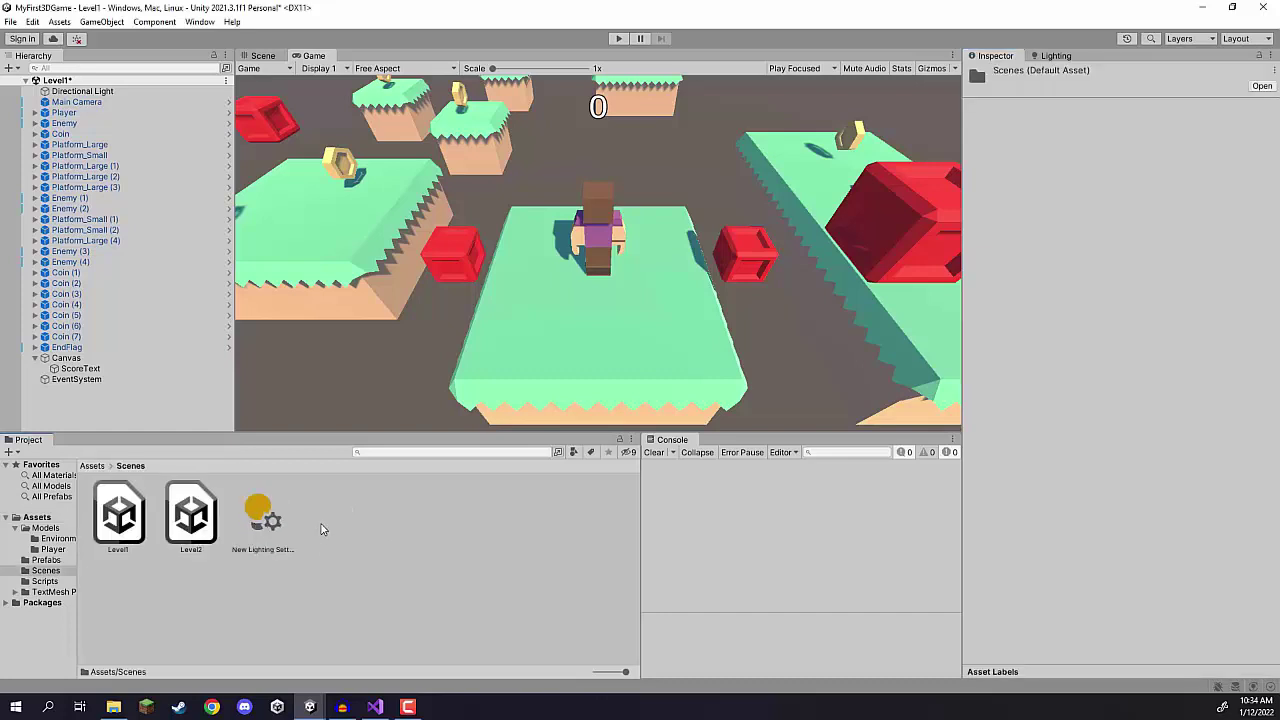
{"action": "right_click", "coordinate": [322, 528]}
{"action": "mouse_move", "coordinate": [483, 177]}
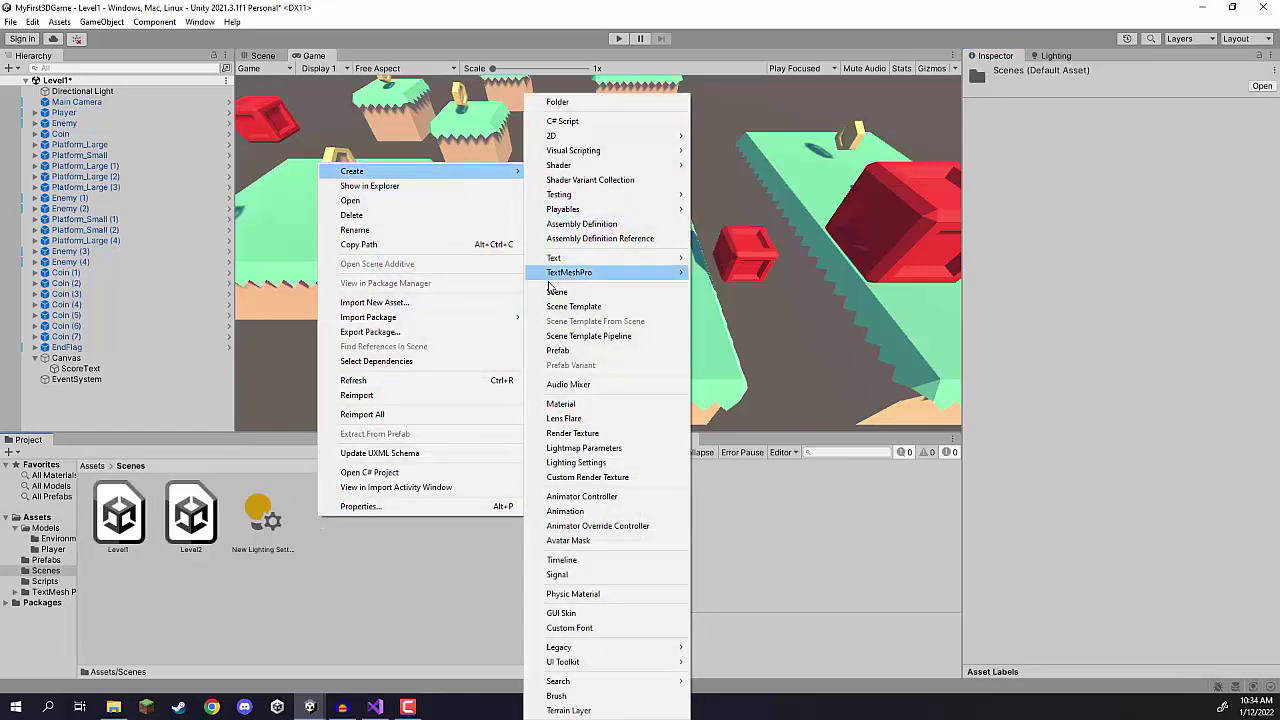
{"action": "left_click", "coordinate": [556, 291]}
{"action": "type", "text": "Menu"}
{"action": "key", "text": "Return"}
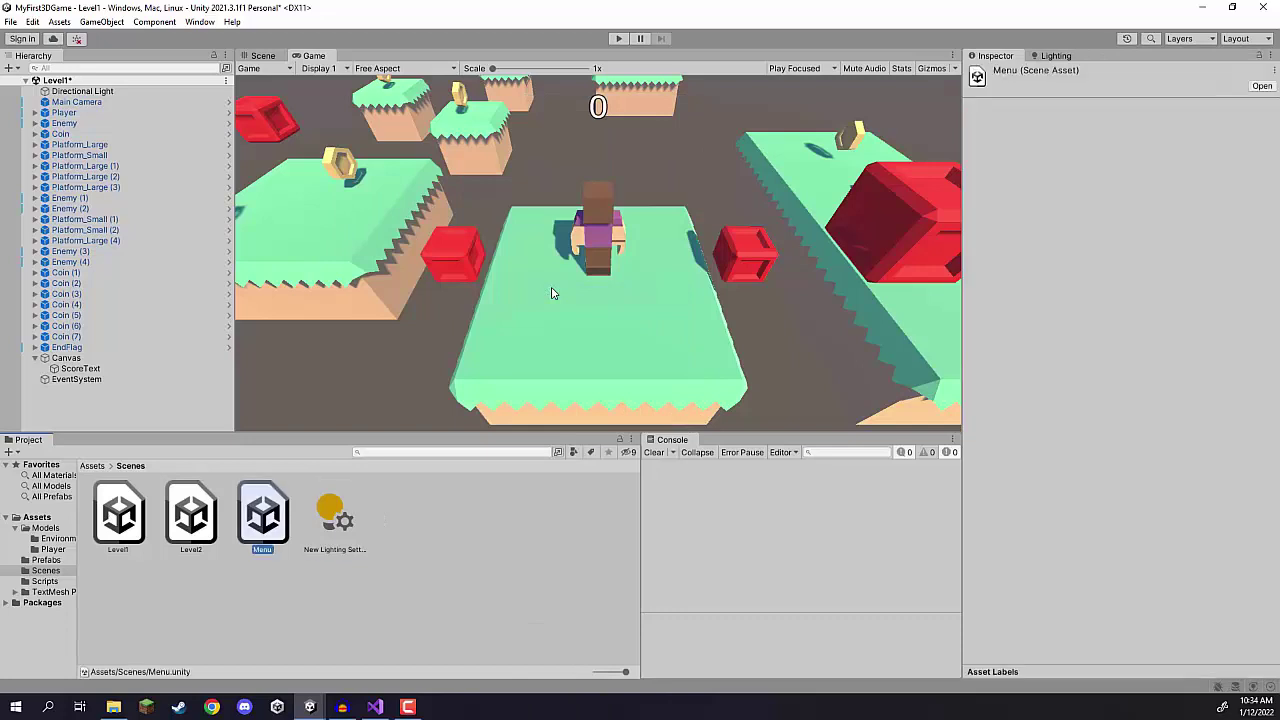
Step: Open the Menu scene, saving Level1's changes, and select its Main Camera
{"action": "double_click", "coordinate": [262, 503]}
{"action": "left_click", "coordinate": [622, 382]}
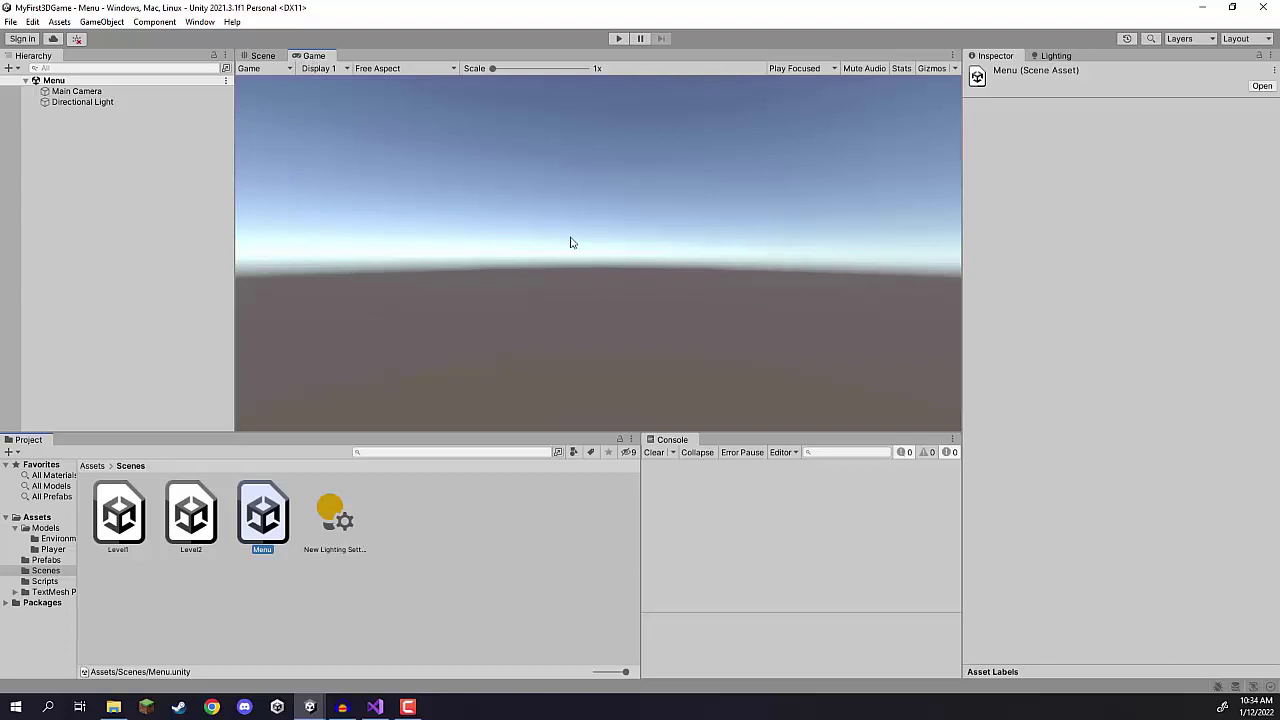
{"action": "left_click", "coordinate": [77, 92]}
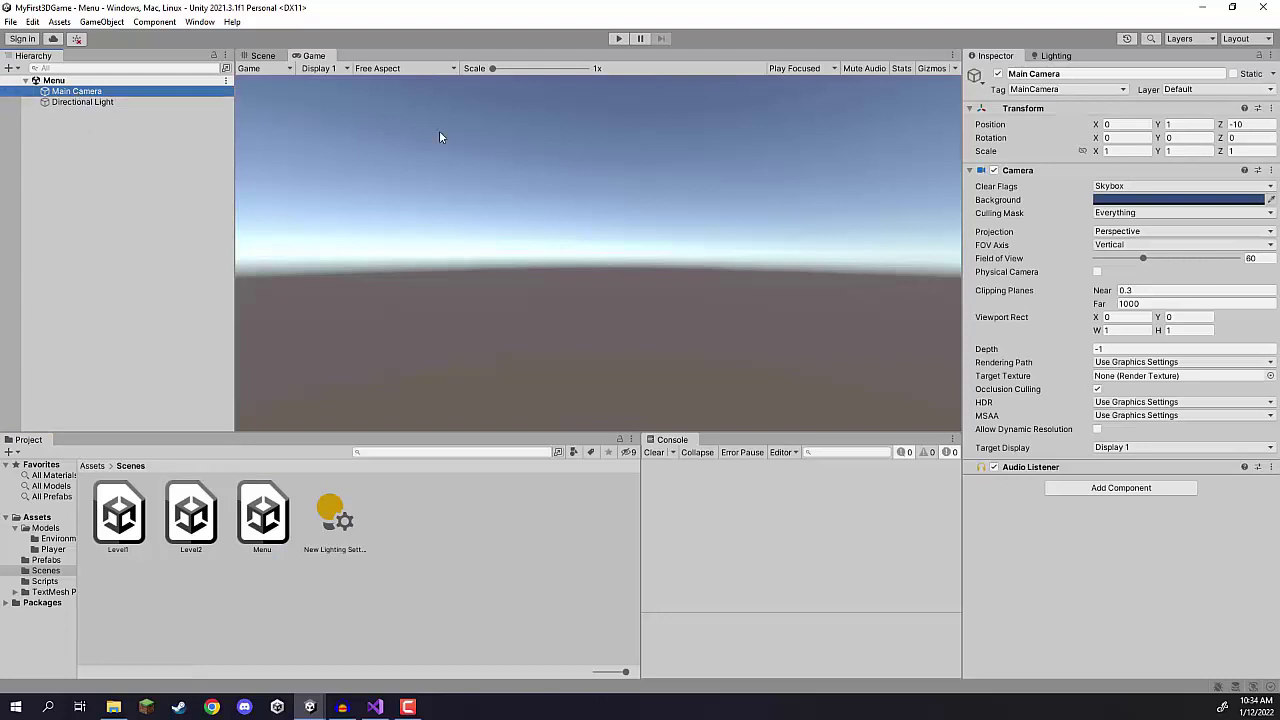
Step: Set Main Camera's Clear Flags to Solid Color with a bright green background
{"action": "left_click", "coordinate": [1110, 187]}
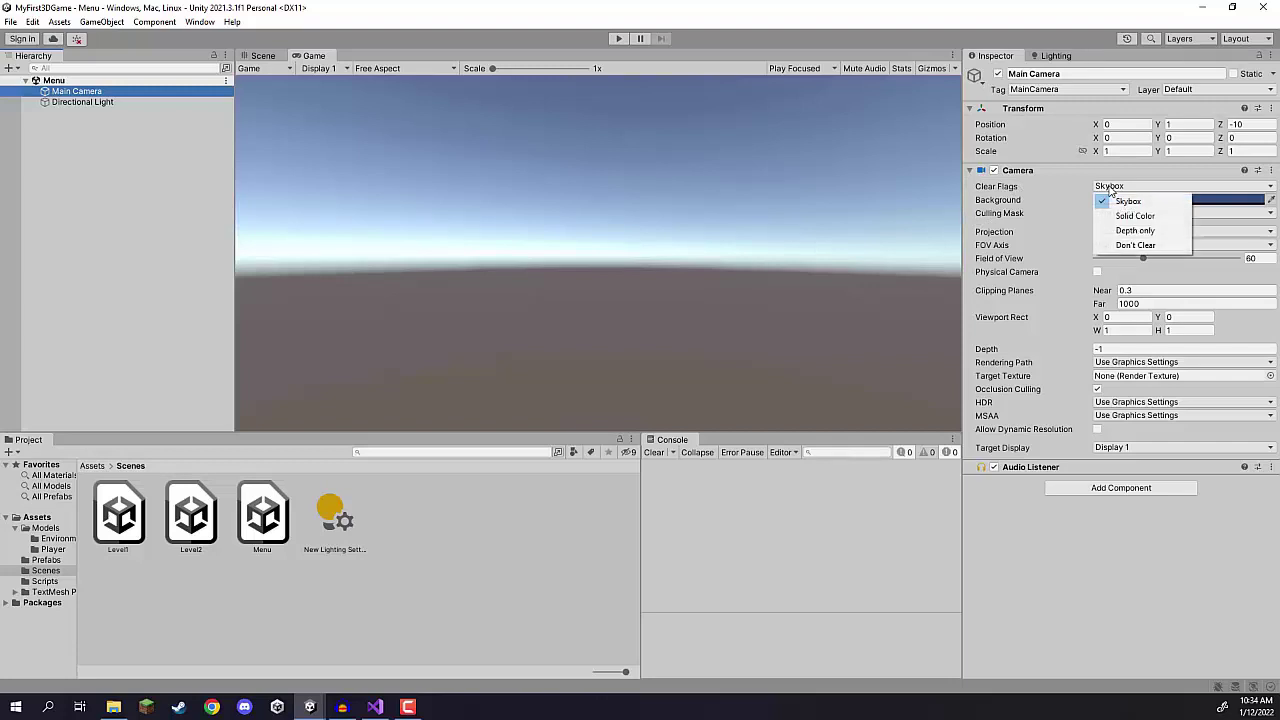
{"action": "left_click", "coordinate": [1135, 216]}
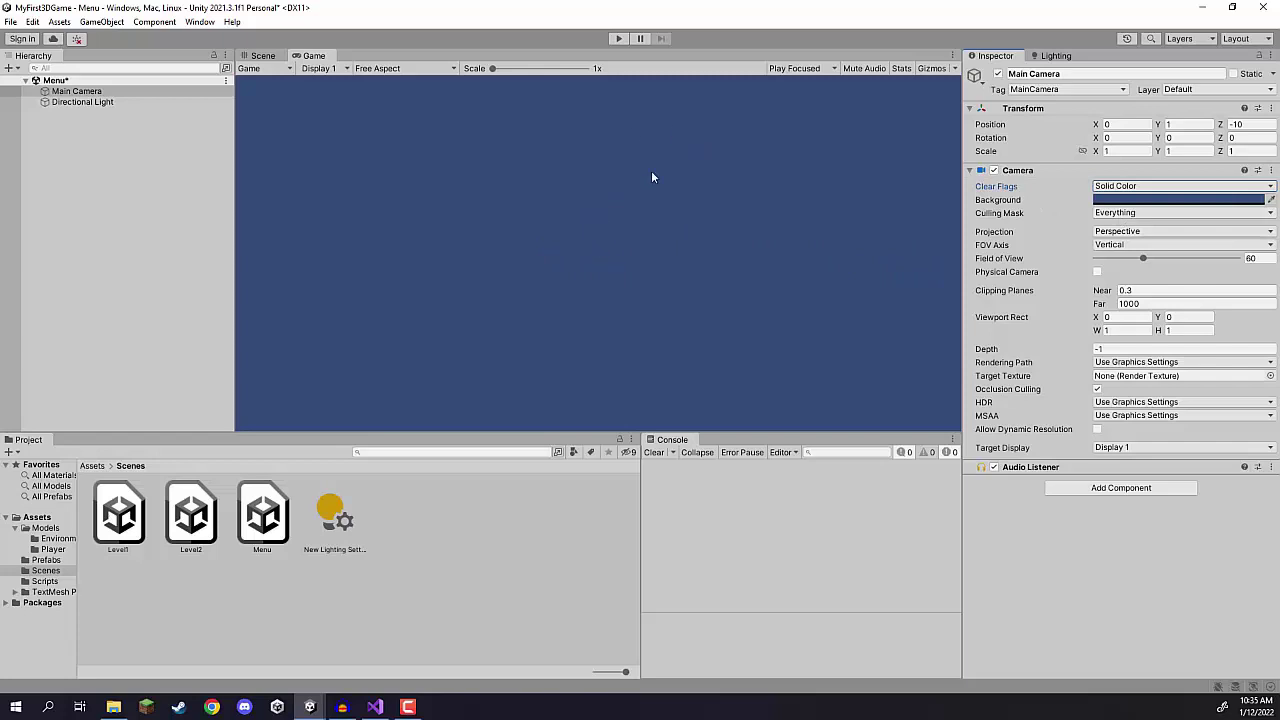
{"action": "left_click", "coordinate": [1108, 201]}
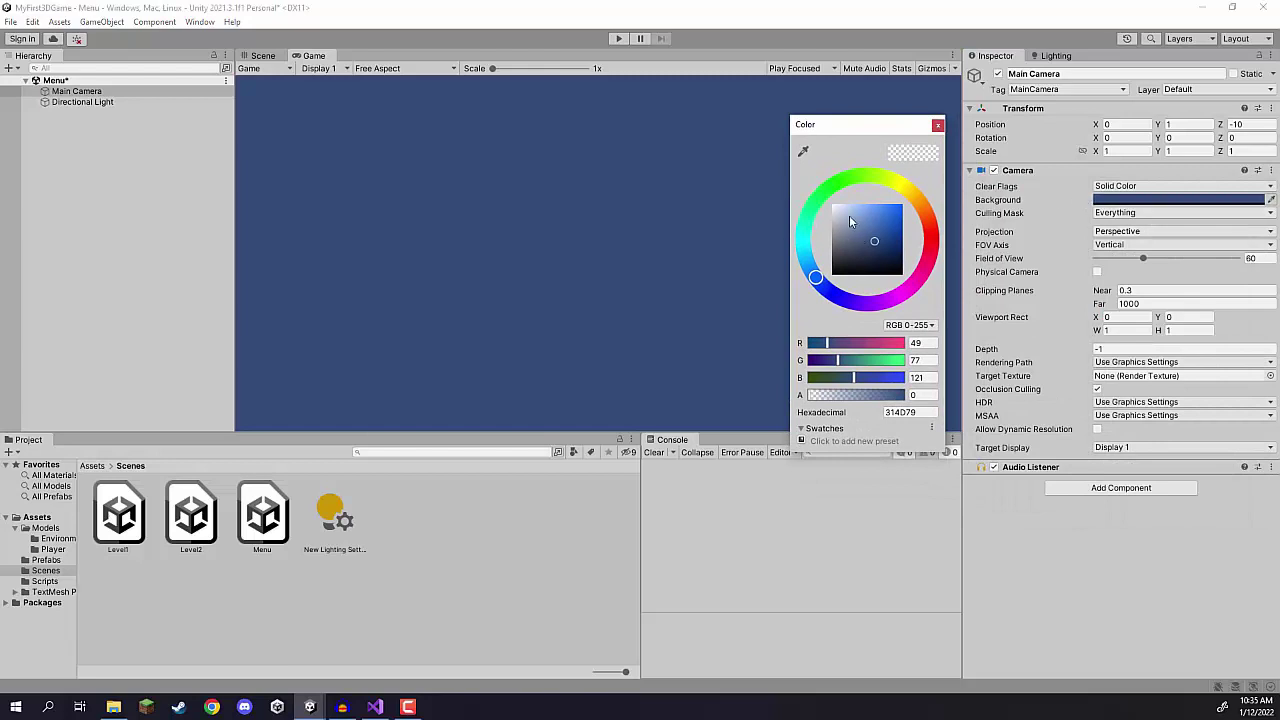
{"action": "left_click", "coordinate": [802, 151]}
{"action": "left_click", "coordinate": [946, 358]}
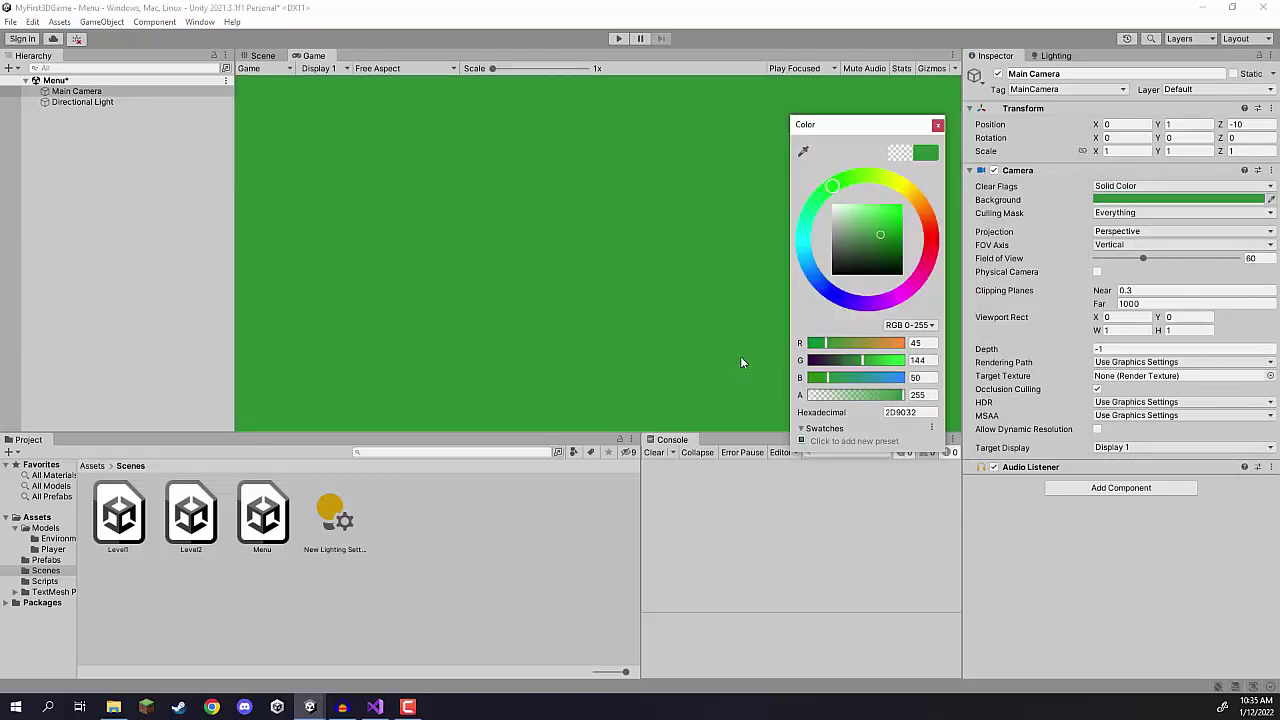
{"action": "left_click_drag", "start_coordinate": [882, 231], "coordinate": [883, 229]}
{"action": "left_click", "coordinate": [615, 258]}
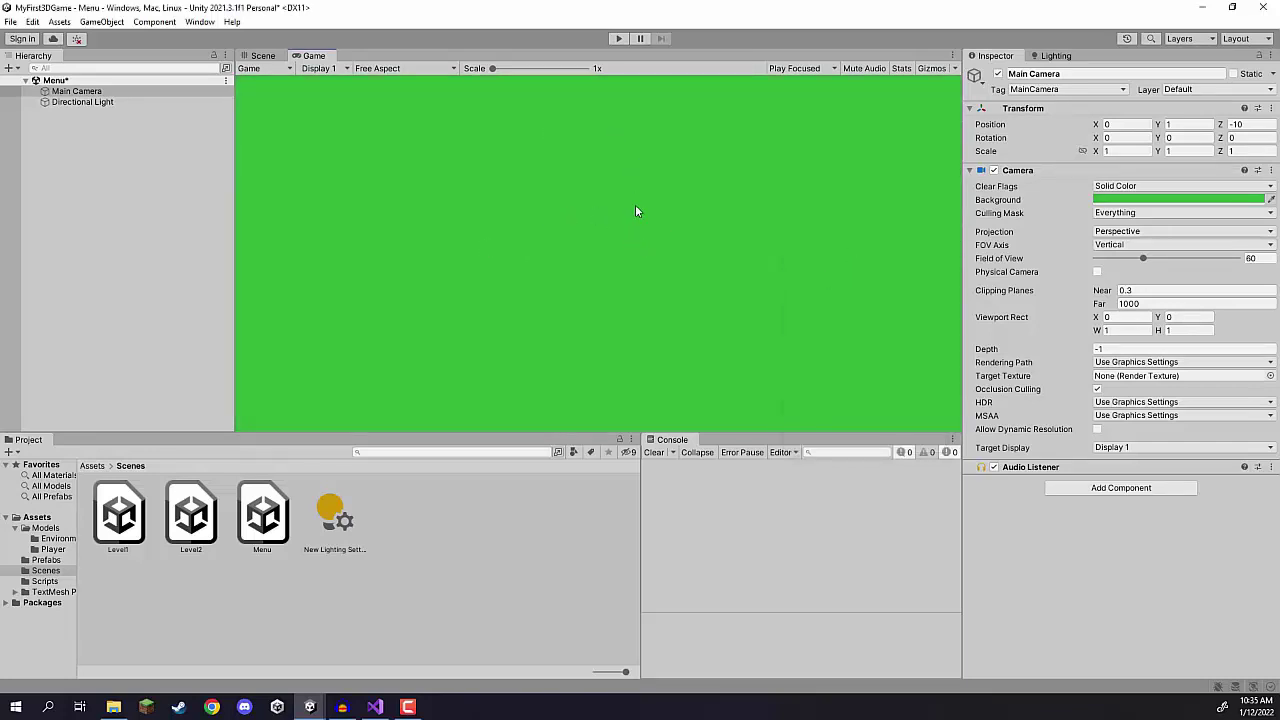
Step: Add a UI Canvas with its EventSystem to the Menu scene and inspect both
{"action": "left_click", "coordinate": [149, 176]}
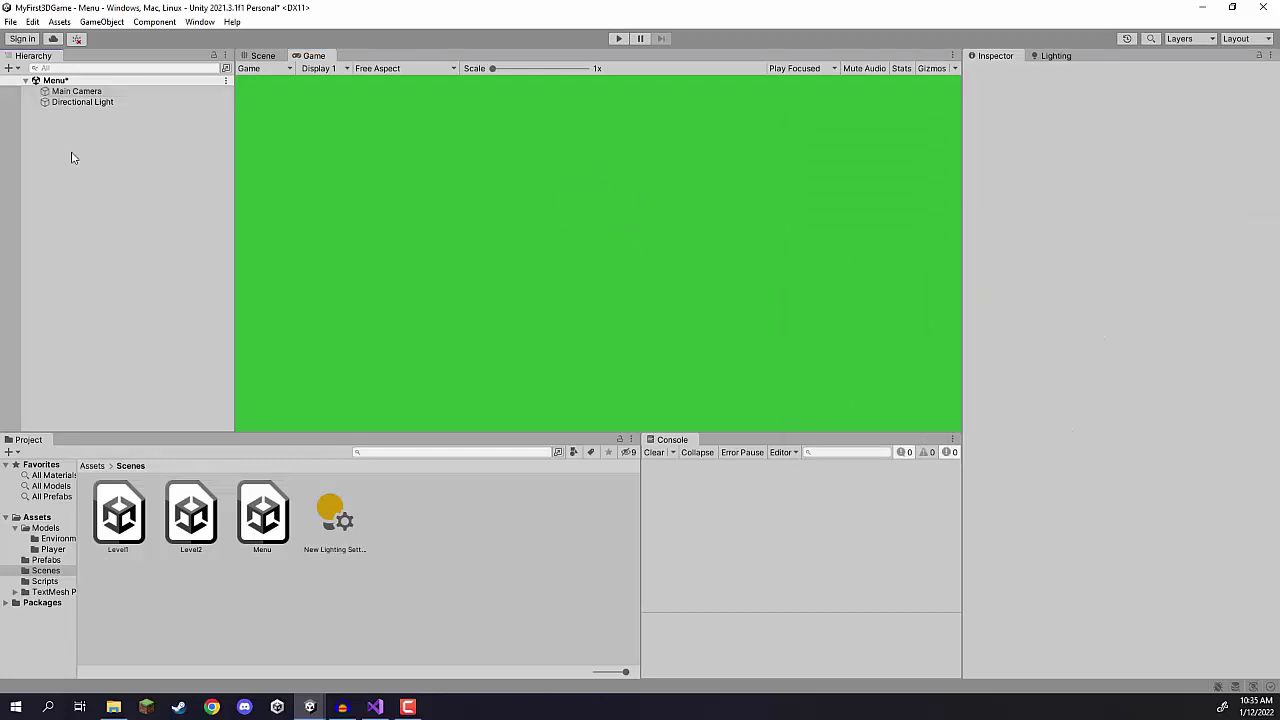
{"action": "right_click", "coordinate": [68, 150]}
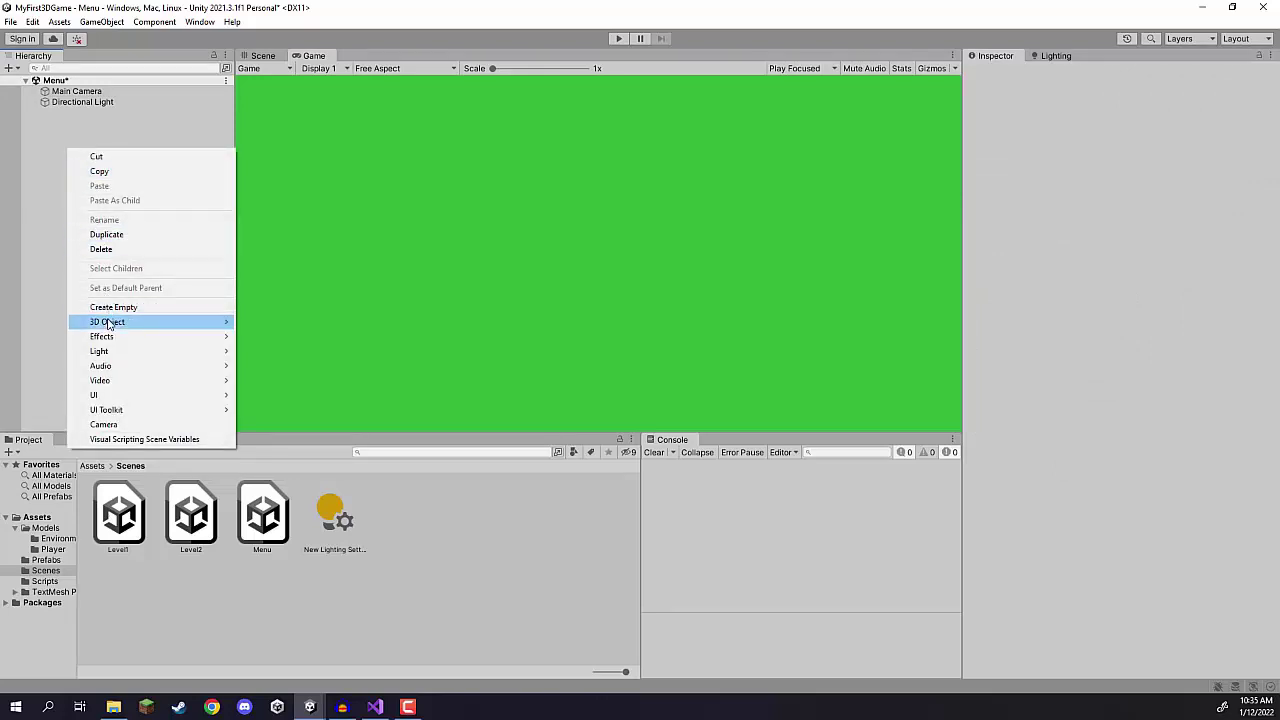
{"action": "mouse_move", "coordinate": [116, 396]}
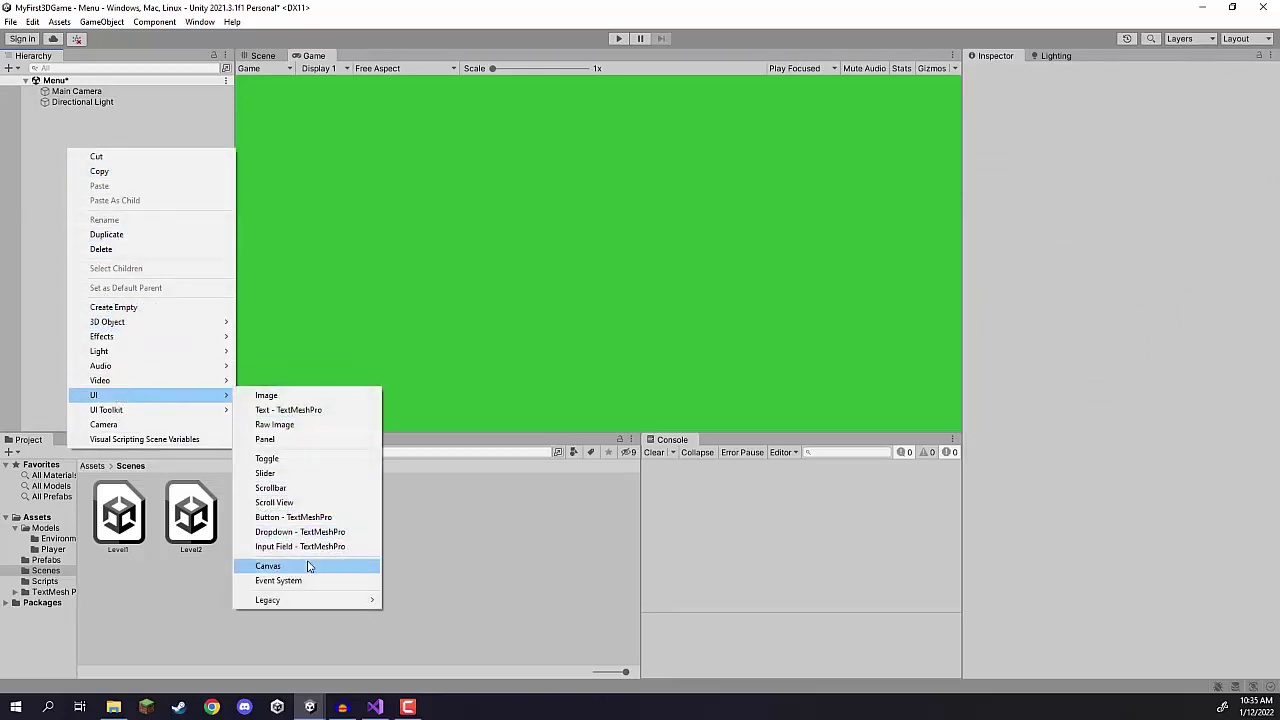
{"action": "left_click", "coordinate": [268, 566]}
{"action": "left_click", "coordinate": [62, 123]}
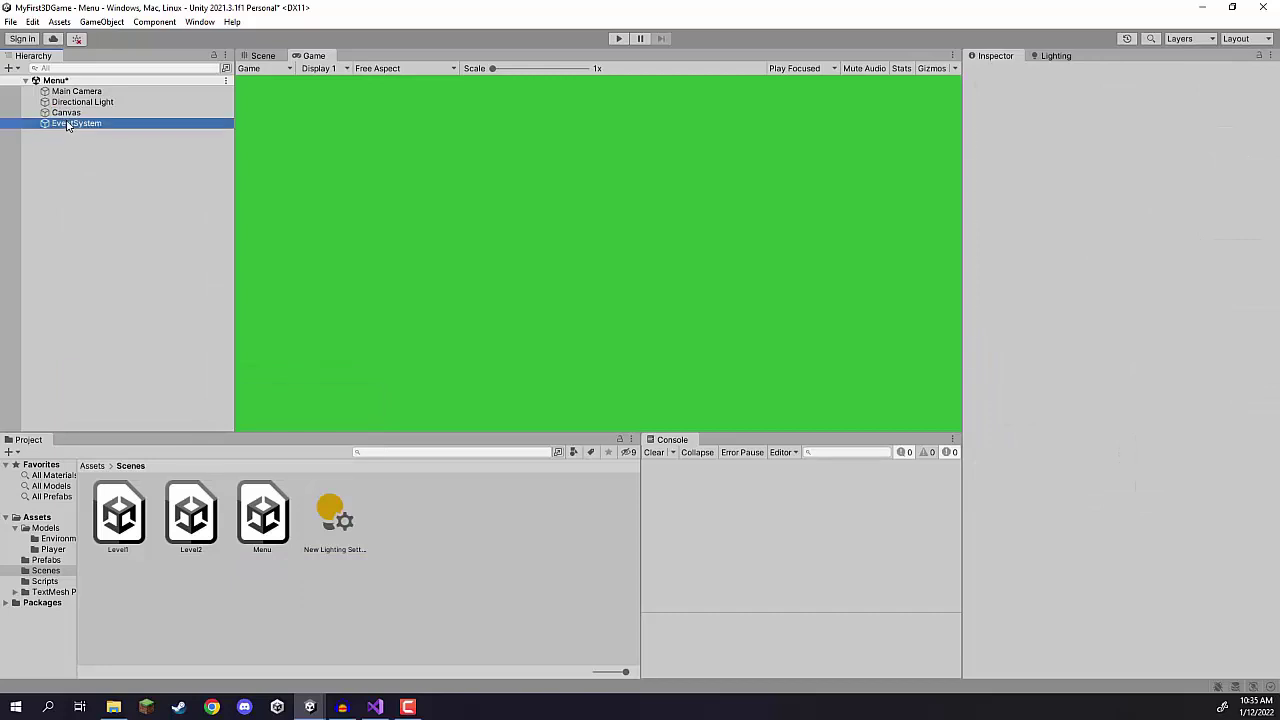
{"action": "left_click", "coordinate": [62, 113]}
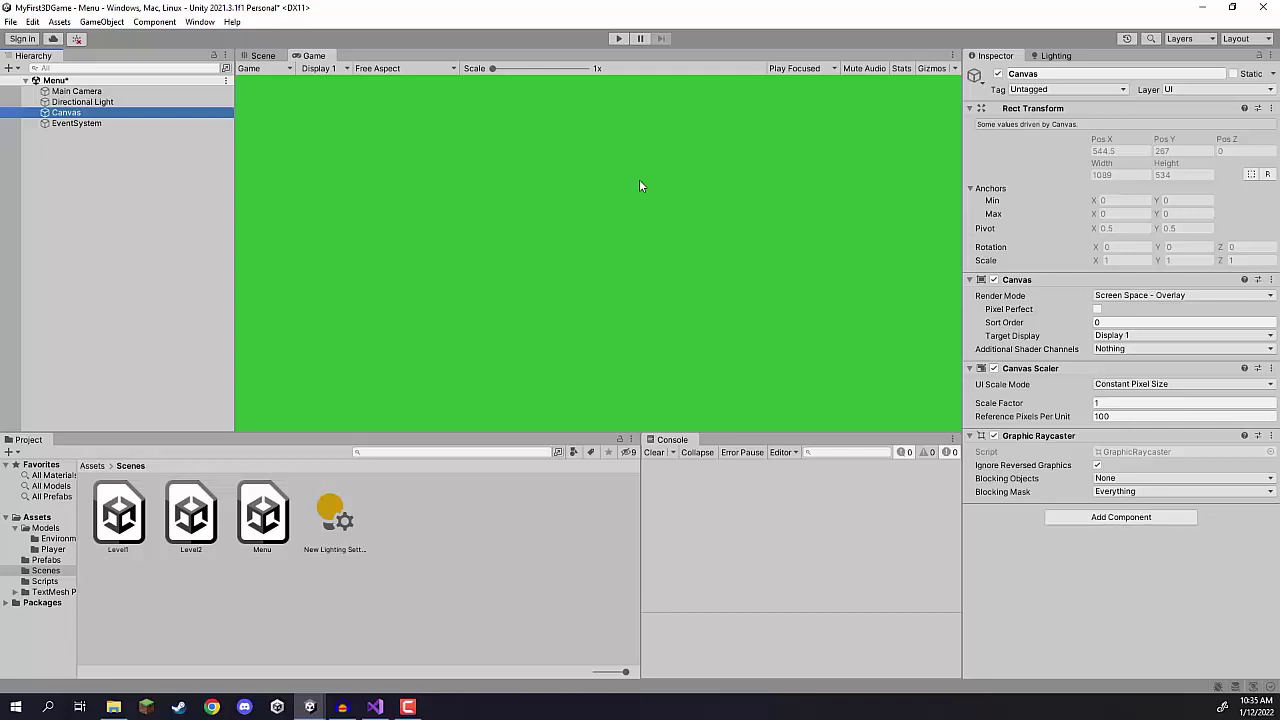
{"action": "right_click", "coordinate": [62, 116]}
Step: Add a Text - TextMeshPro object named TitleText under the Canvas
{"action": "mouse_move", "coordinate": [128, 313]}
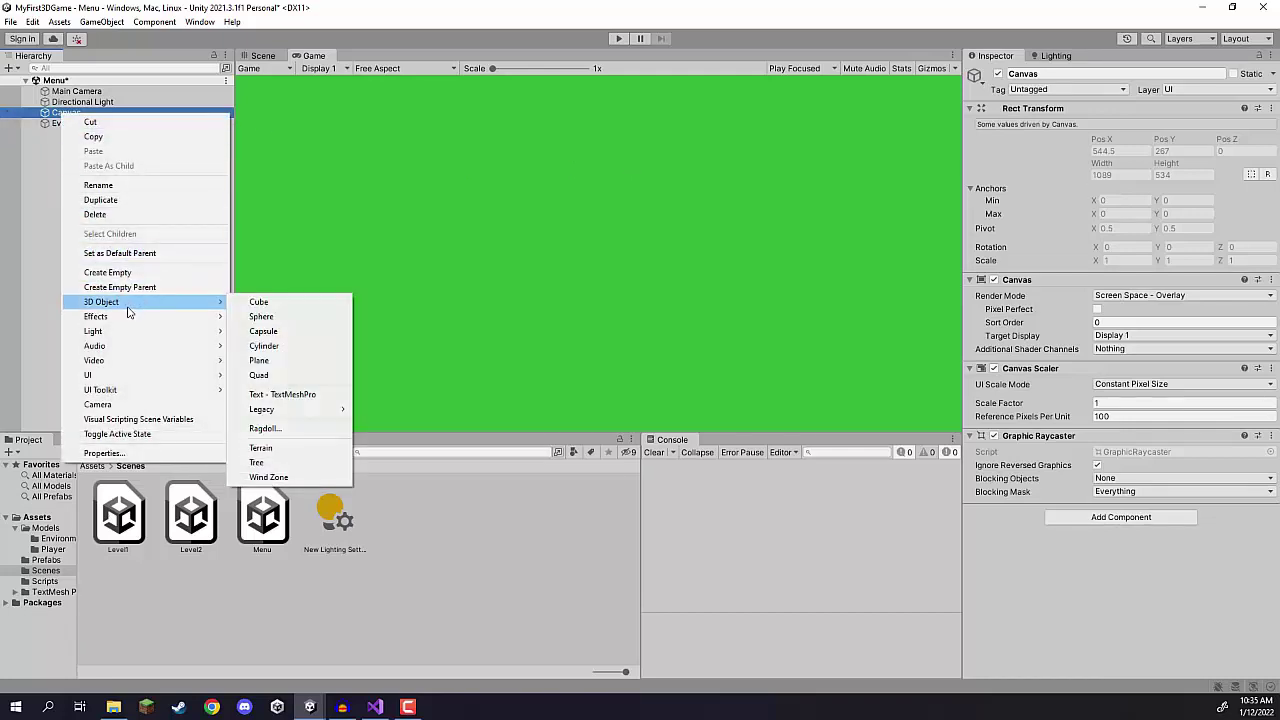
{"action": "mouse_move", "coordinate": [128, 380]}
{"action": "left_click", "coordinate": [250, 391]}
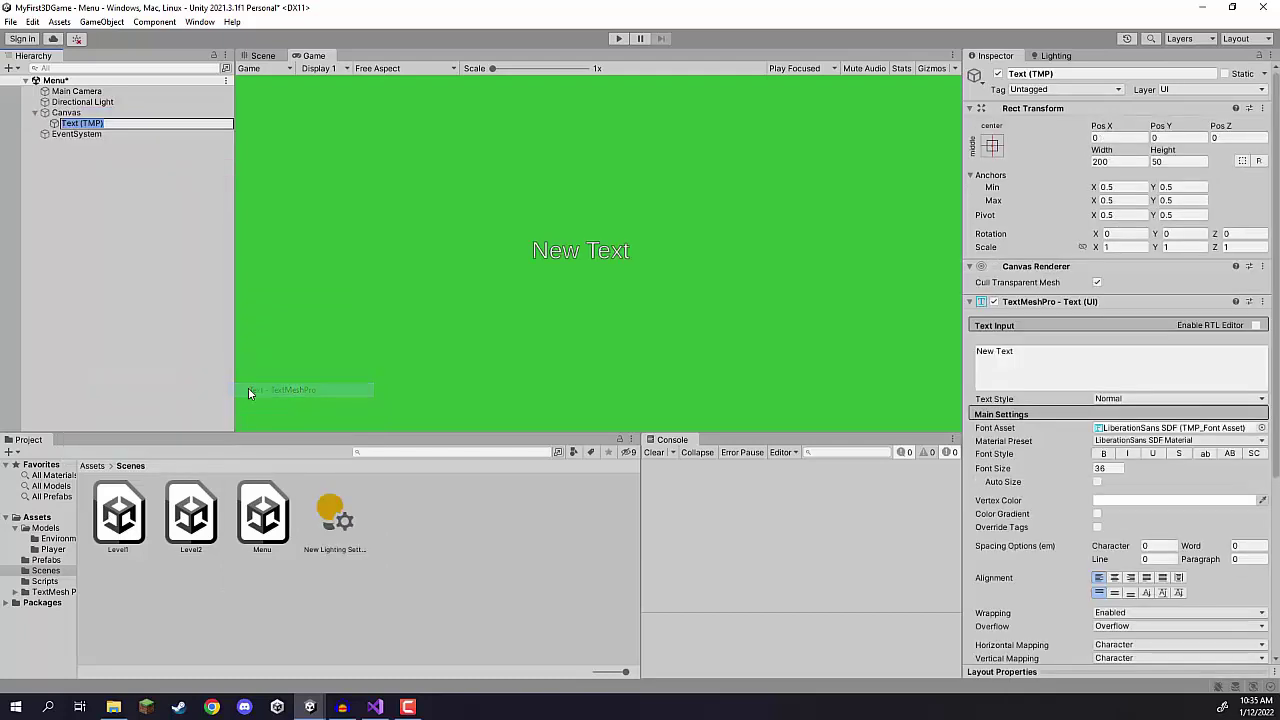
{"action": "type", "text": "TitleText"}
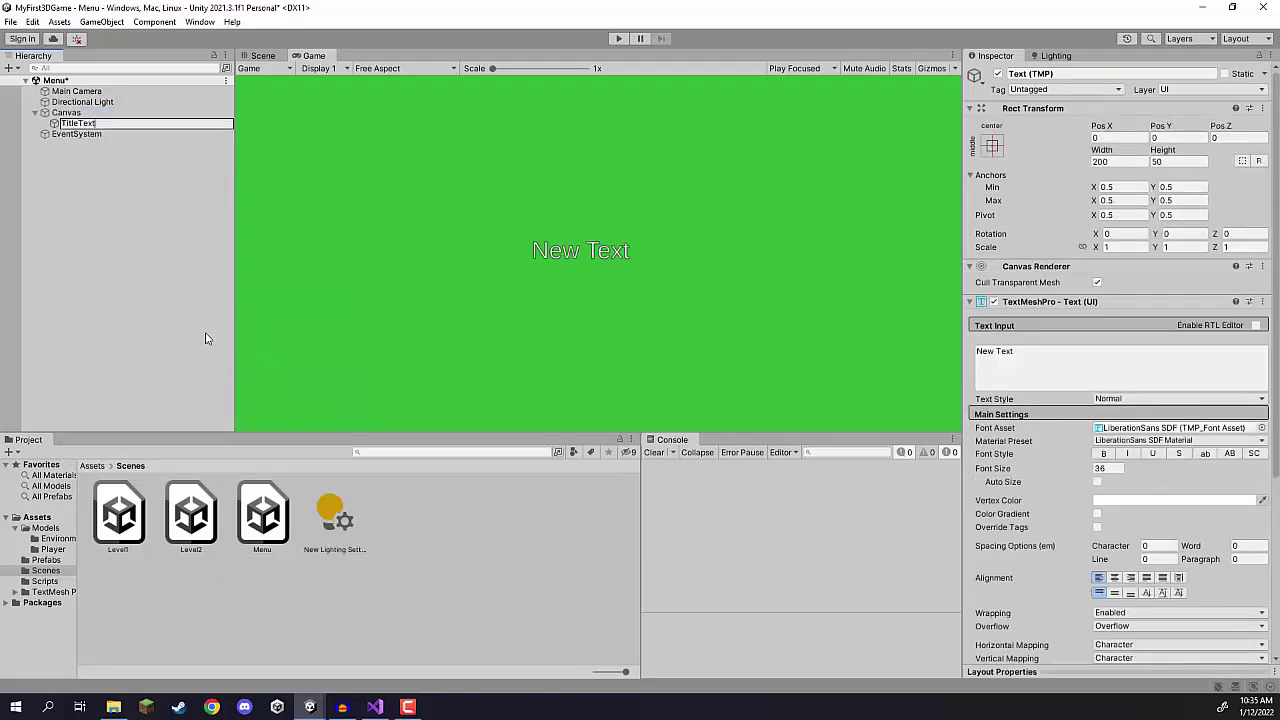
{"action": "key", "text": "Return"}
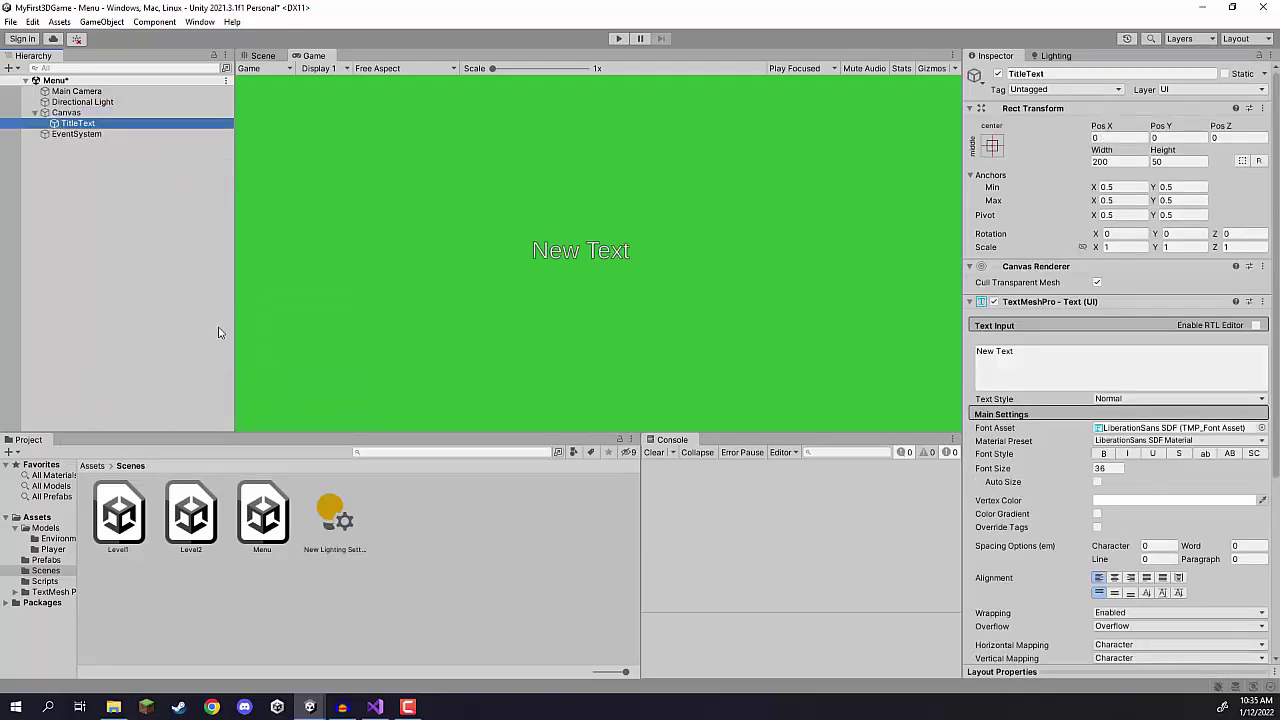
Step: In the 2D Scene view, move TitleText up above the centre to about Pos Y 83
{"action": "left_click", "coordinate": [263, 55]}
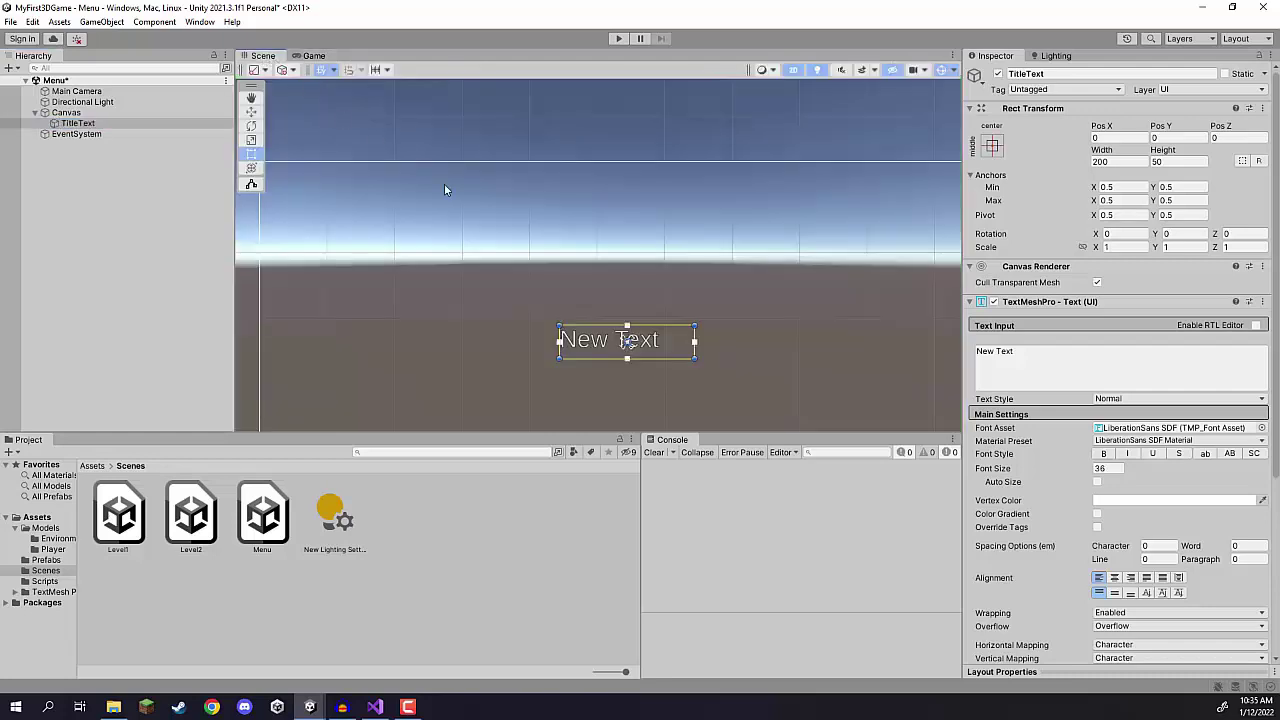
{"action": "scroll", "coordinate": [755, 210], "scroll_direction": "down", "scroll_amount": 5}
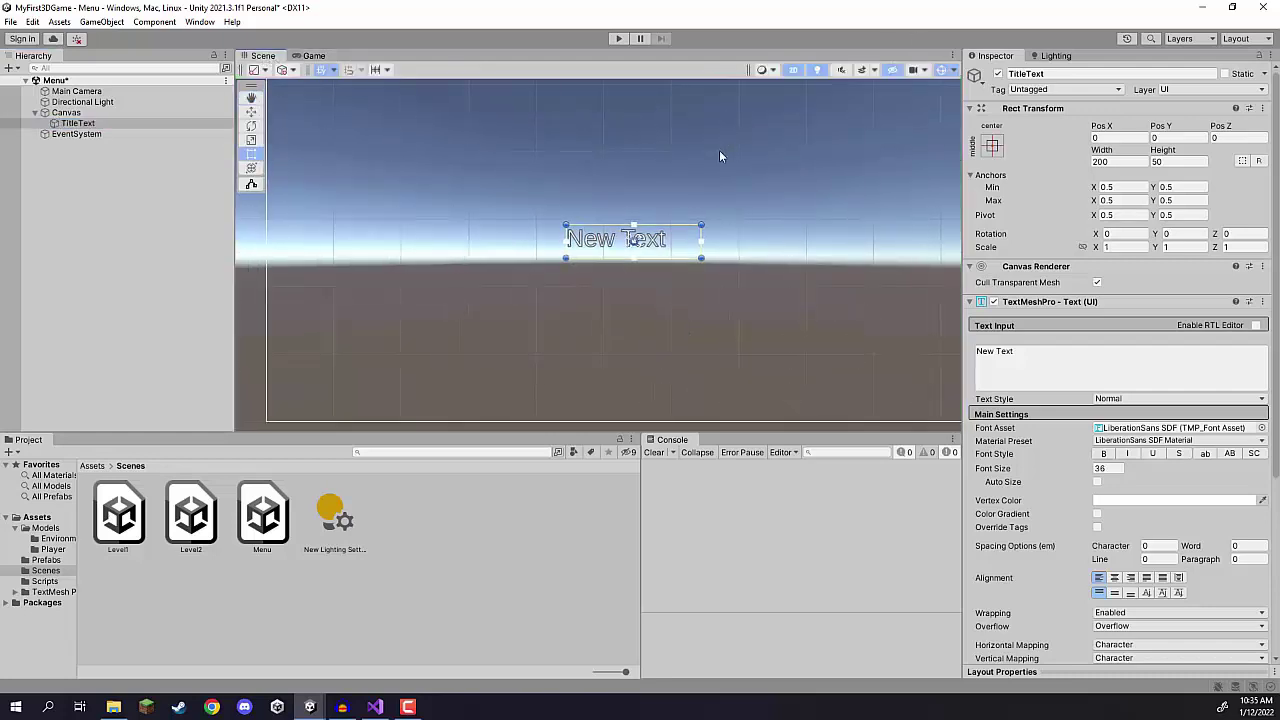
{"action": "left_click", "coordinate": [791, 71]}
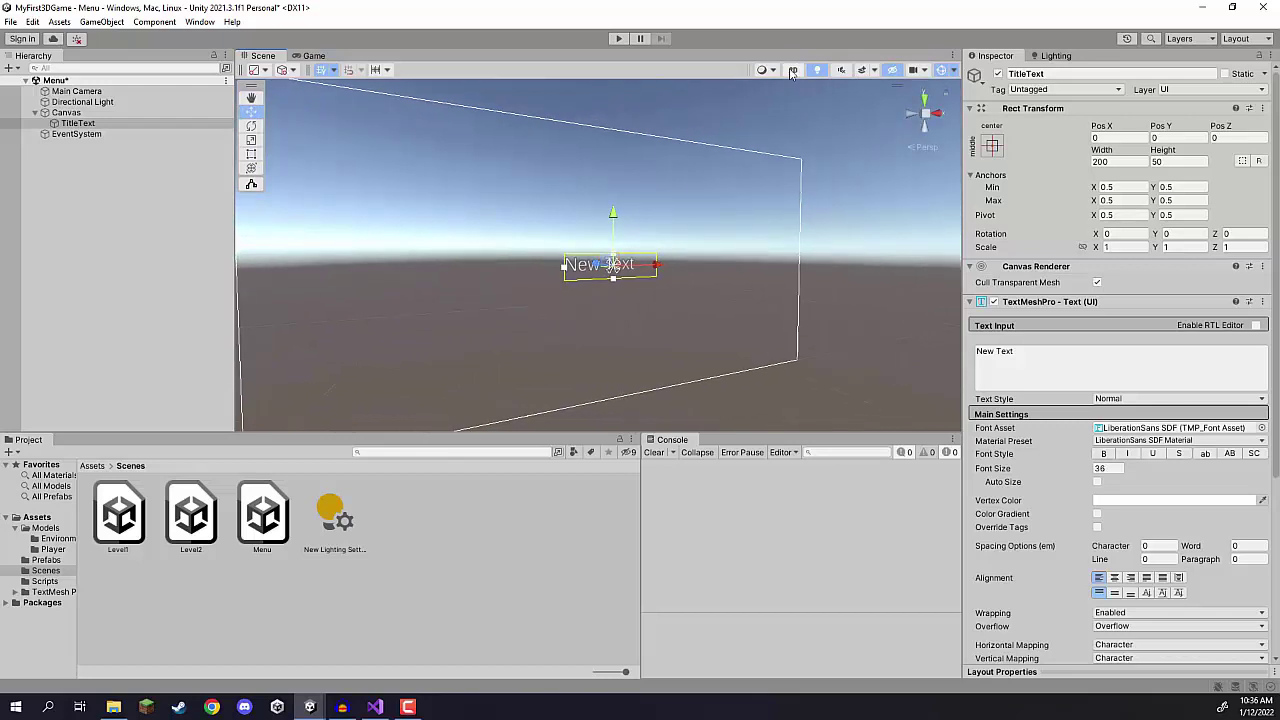
{"action": "left_click", "coordinate": [791, 71]}
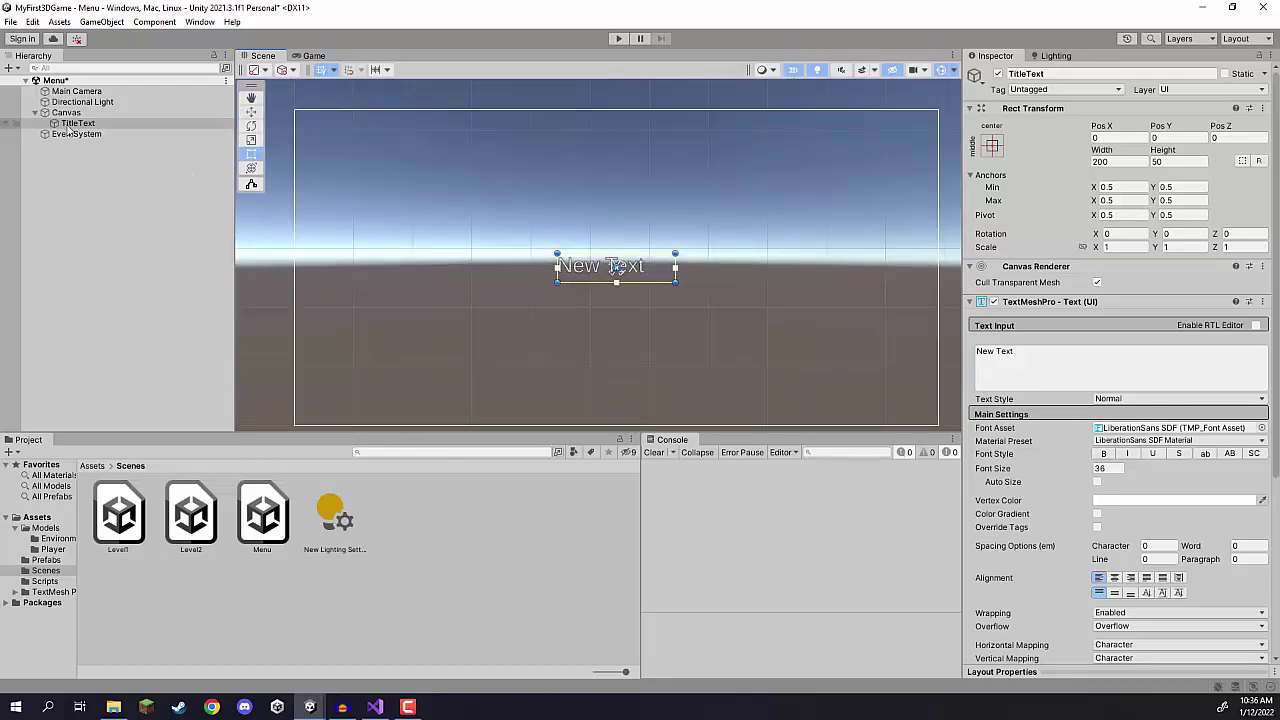
{"action": "left_click", "coordinate": [66, 113]}
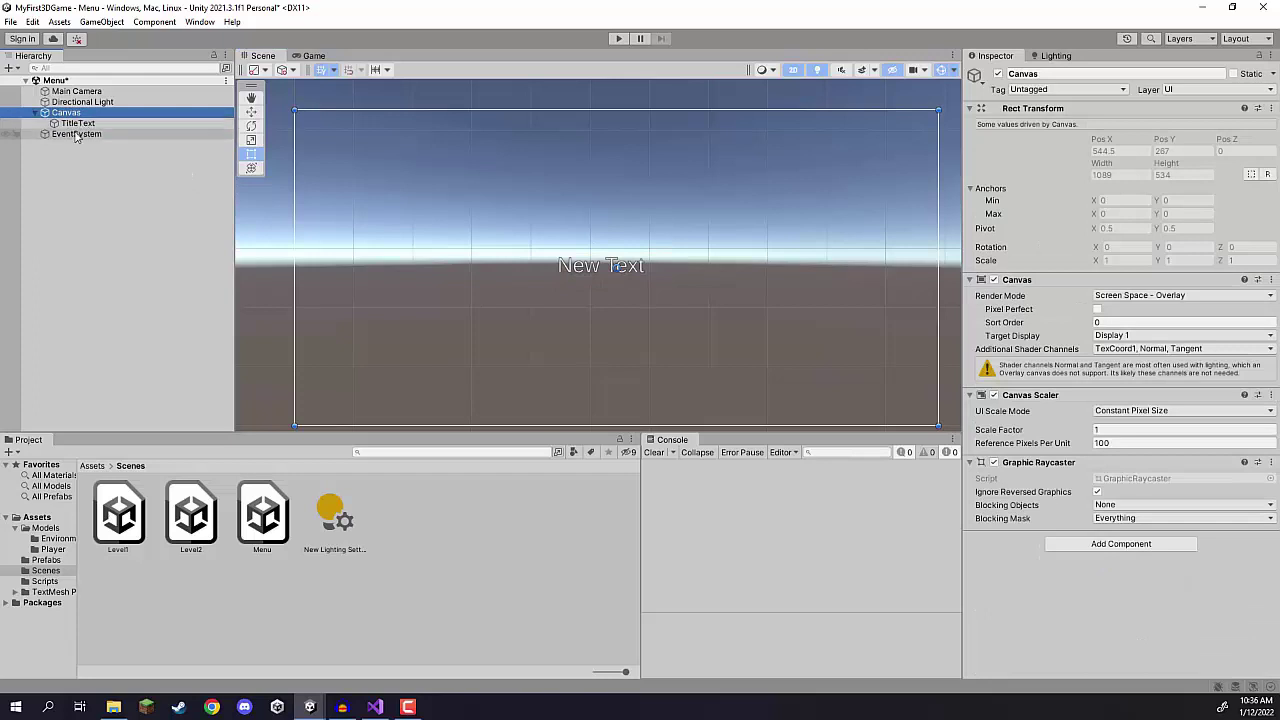
{"action": "left_click", "coordinate": [77, 123]}
{"action": "scroll", "coordinate": [591, 248], "scroll_direction": "up", "scroll_amount": 1}
{"action": "scroll", "coordinate": [591, 248], "scroll_direction": "down", "scroll_amount": 1}
{"action": "left_click_drag", "start_coordinate": [649, 278], "coordinate": [661, 226]}
Step: Make the title bold, centred and reading 'My 3D Game', with its box widened to about 348
{"action": "left_click", "coordinate": [1103, 455]}
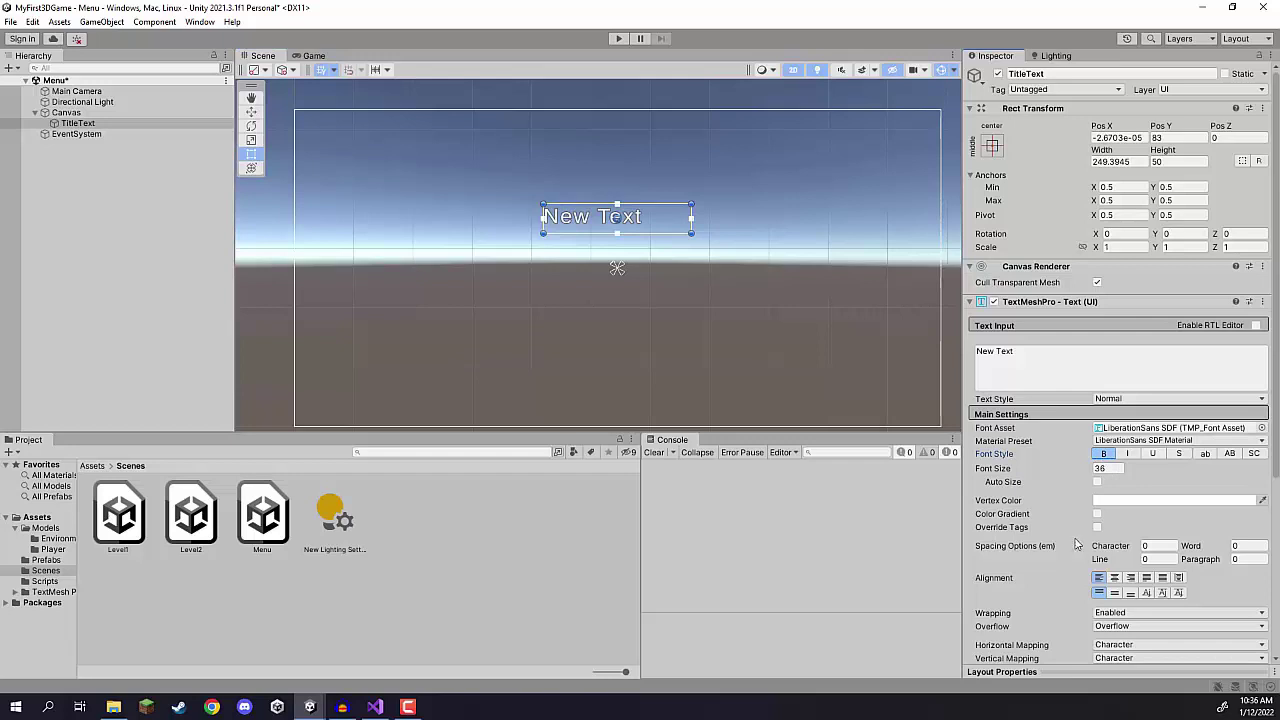
{"action": "left_click", "coordinate": [1114, 577]}
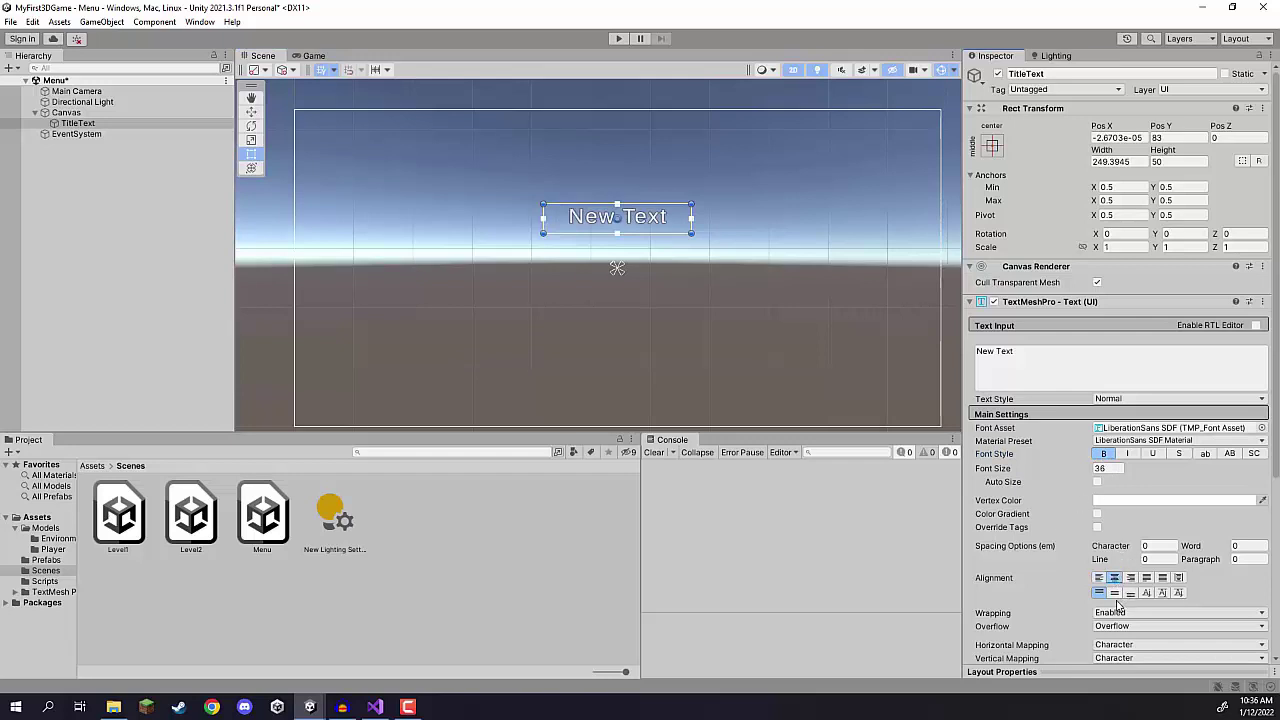
{"action": "left_click", "coordinate": [314, 55]}
{"action": "left_click", "coordinate": [1047, 379]}
{"action": "type", "text": "My 3D Game"}
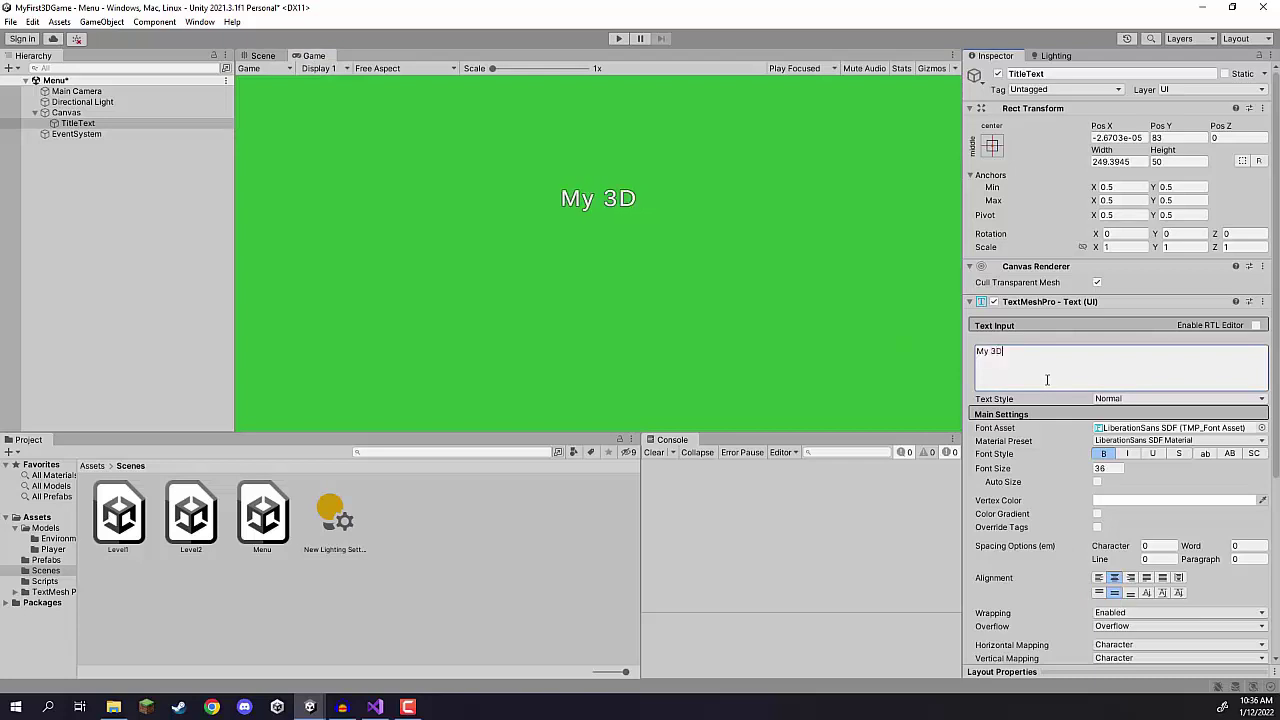
{"action": "left_click", "coordinate": [262, 55]}
{"action": "left_click_drag", "start_coordinate": [690, 210], "coordinate": [712, 210], "text": "alt"}
{"action": "scroll", "coordinate": [594, 220], "scroll_direction": "up", "scroll_amount": 3}
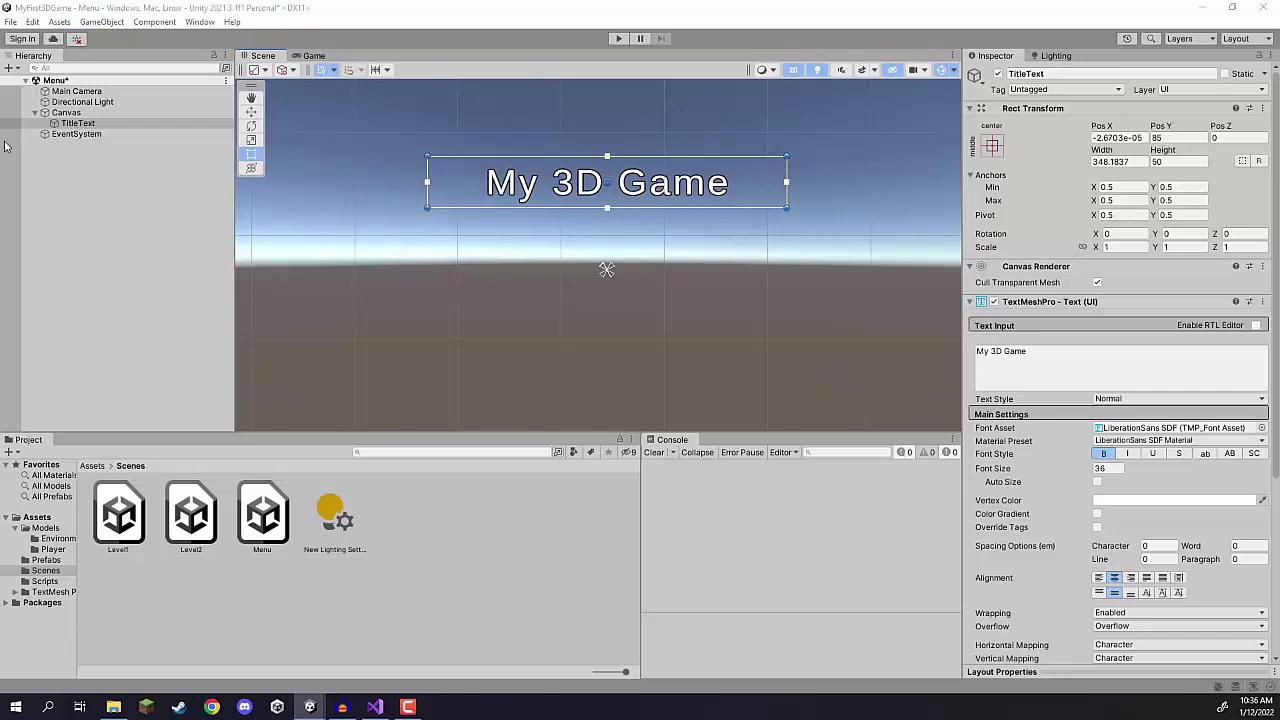
Step: Add a button named PlayButton under the Canvas and enlarge it to about 263 by 53
{"action": "right_click", "coordinate": [67, 113]}
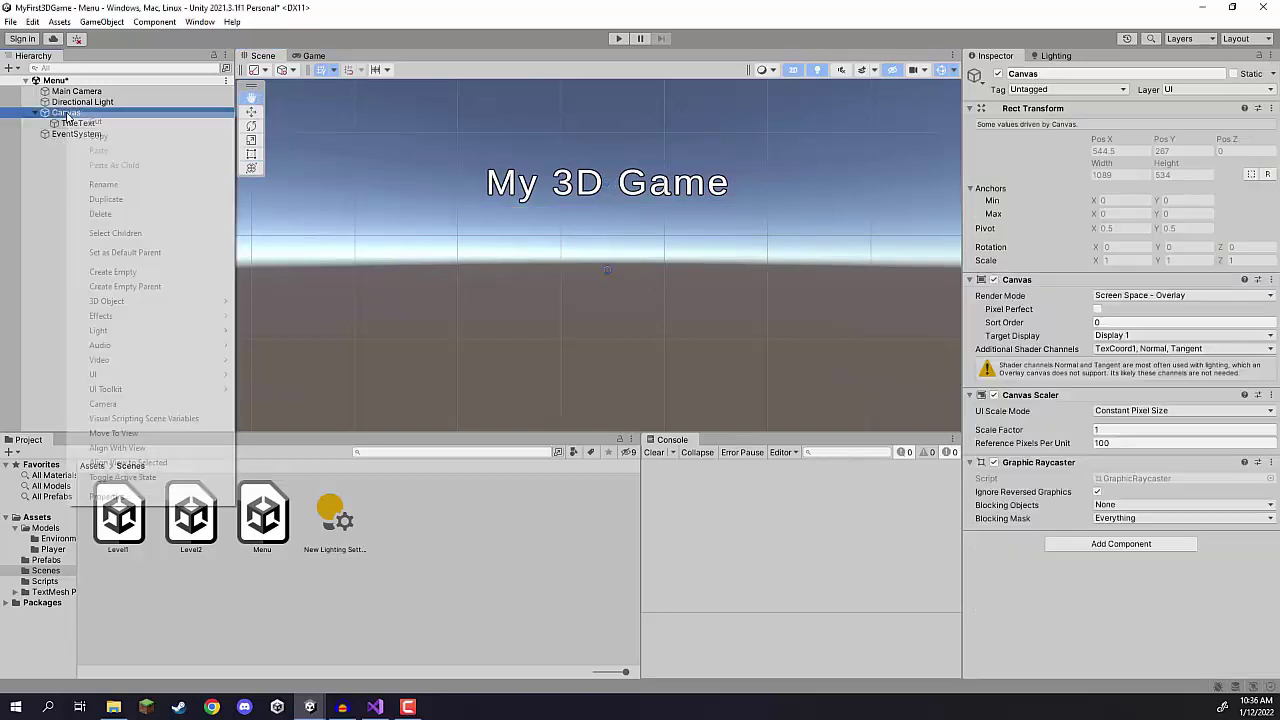
{"action": "mouse_move", "coordinate": [150, 380]}
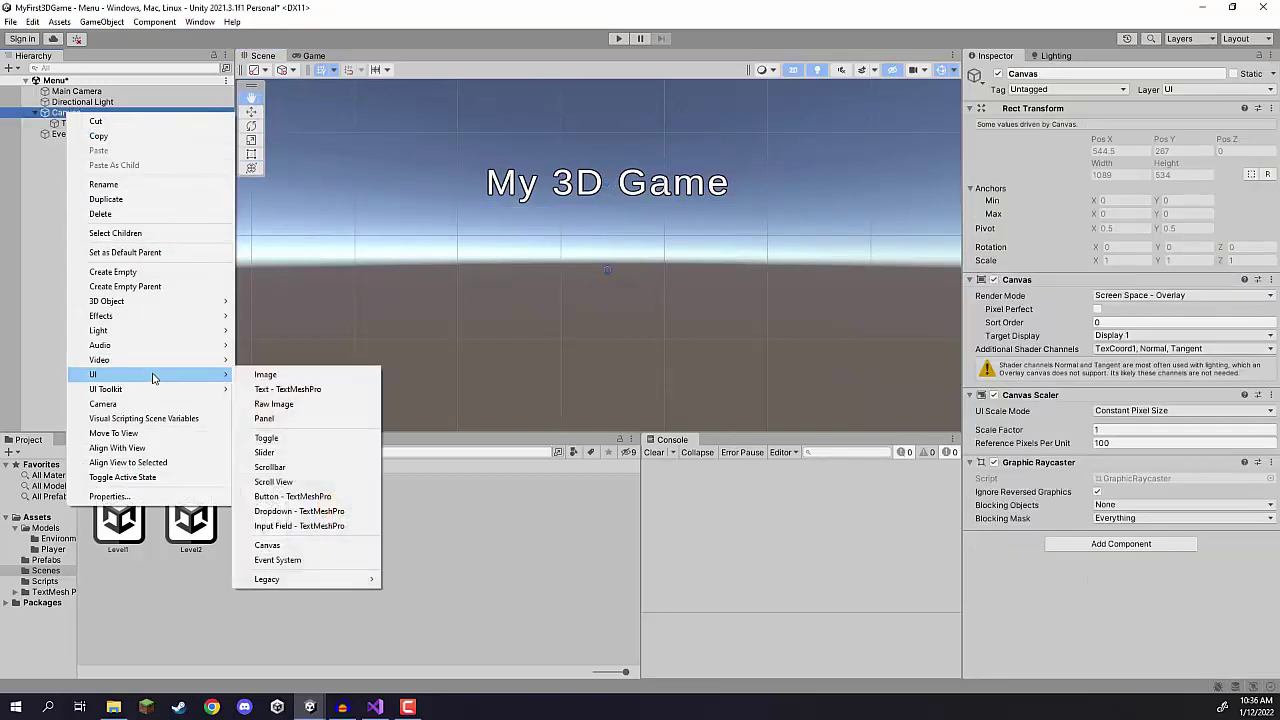
{"action": "left_click", "coordinate": [280, 497]}
{"action": "type", "text": "O"}
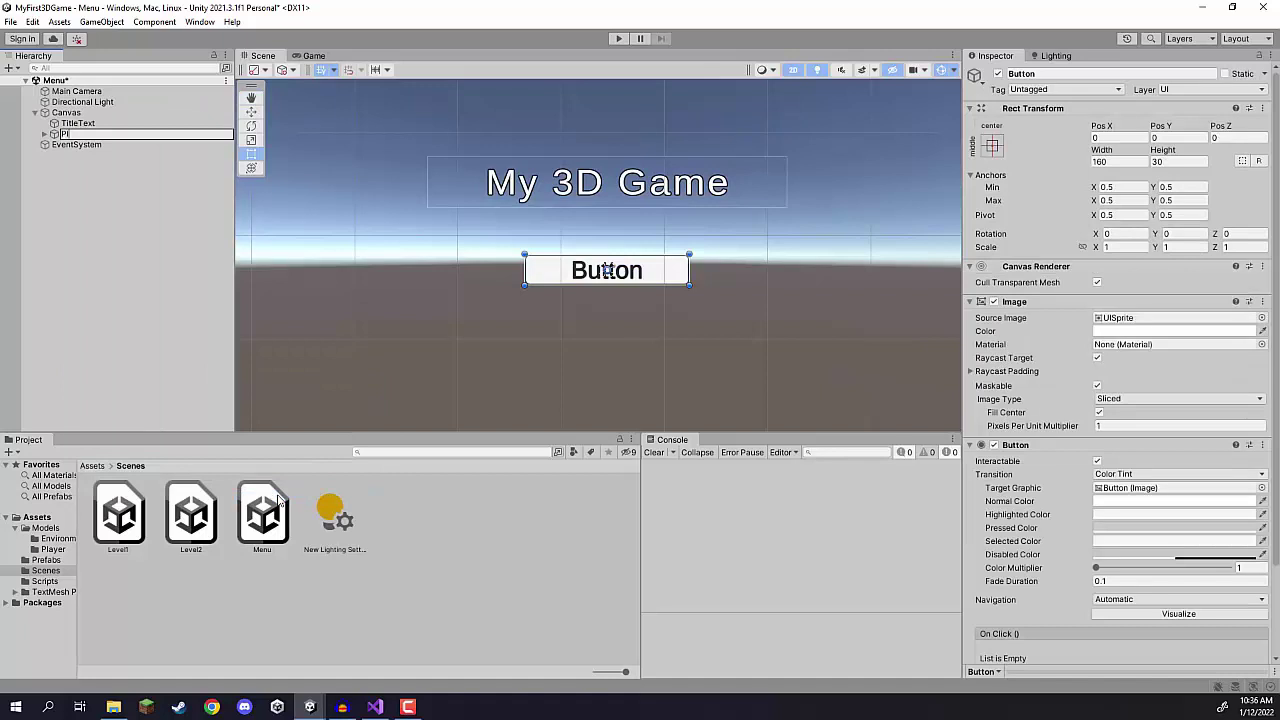
{"action": "key", "text": "Return"}
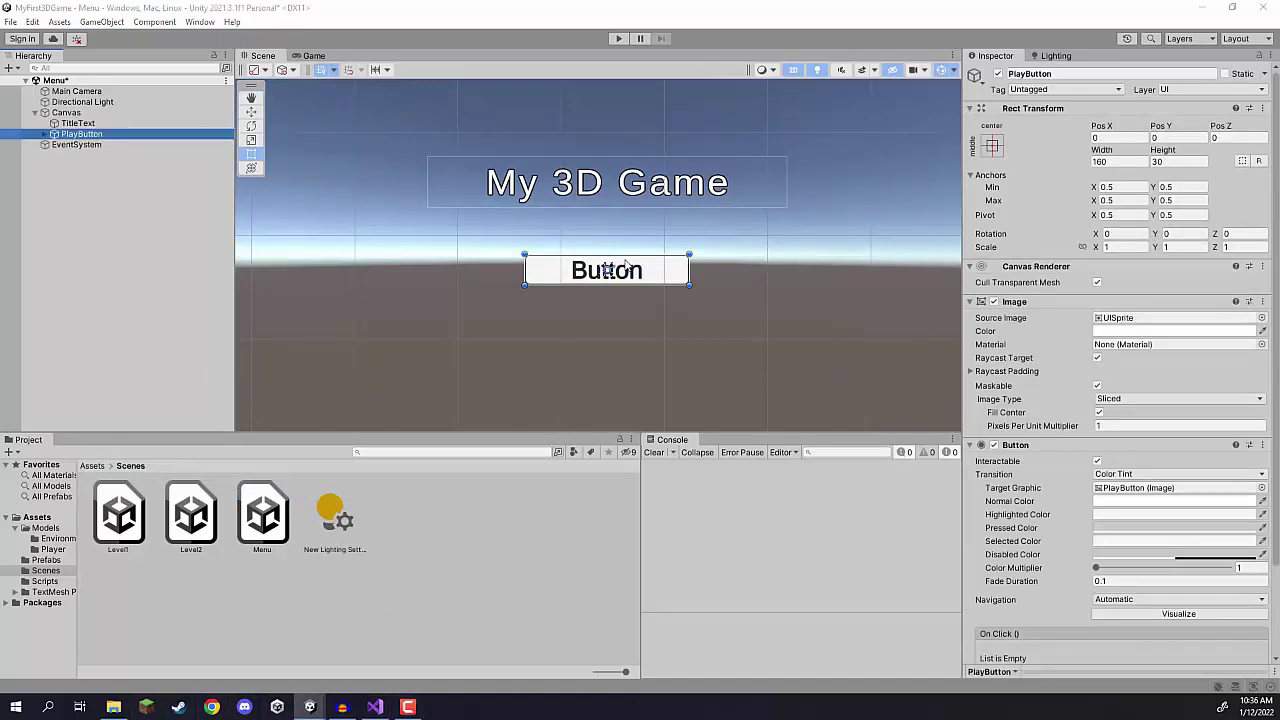
{"action": "left_click_drag", "start_coordinate": [688, 286], "coordinate": [714, 289]}
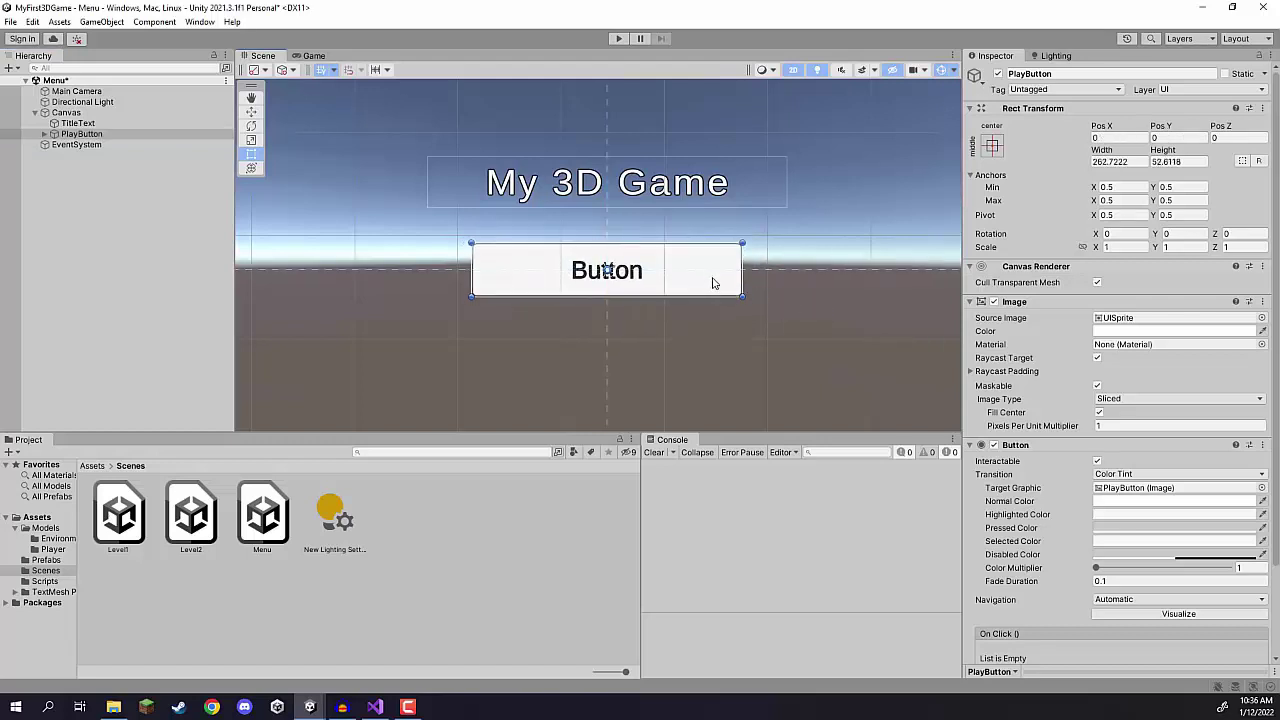
Step: Change the button's Text (TMP) label from 'Button' to 'Play' and check it in Game view
{"action": "left_click", "coordinate": [43, 138]}
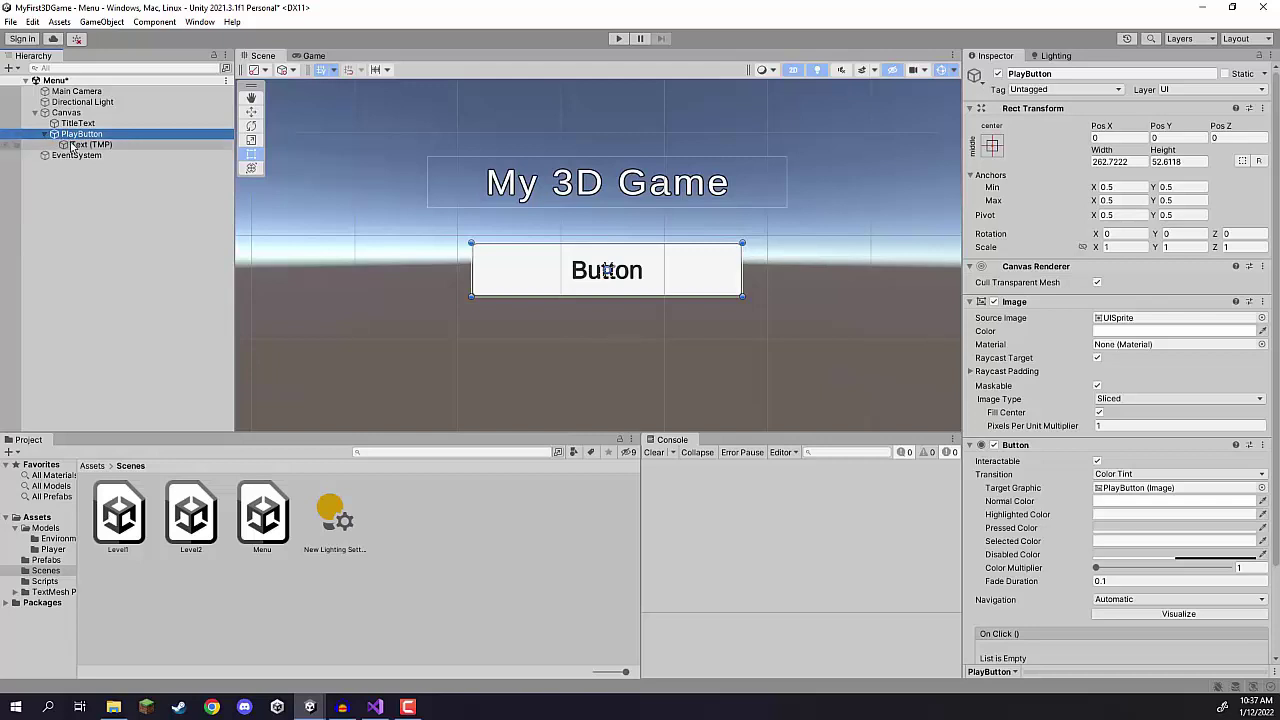
{"action": "left_click", "coordinate": [72, 147]}
{"action": "left_click", "coordinate": [1041, 373]}
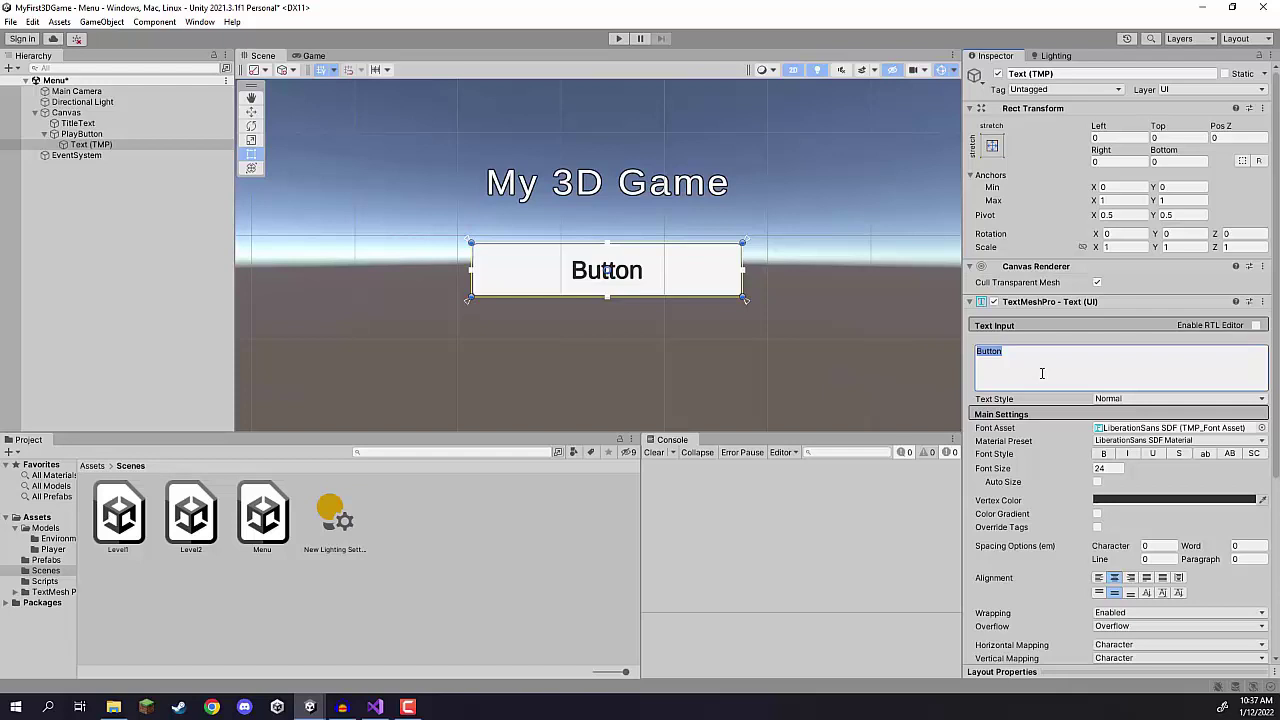
{"action": "type", "text": "Play"}
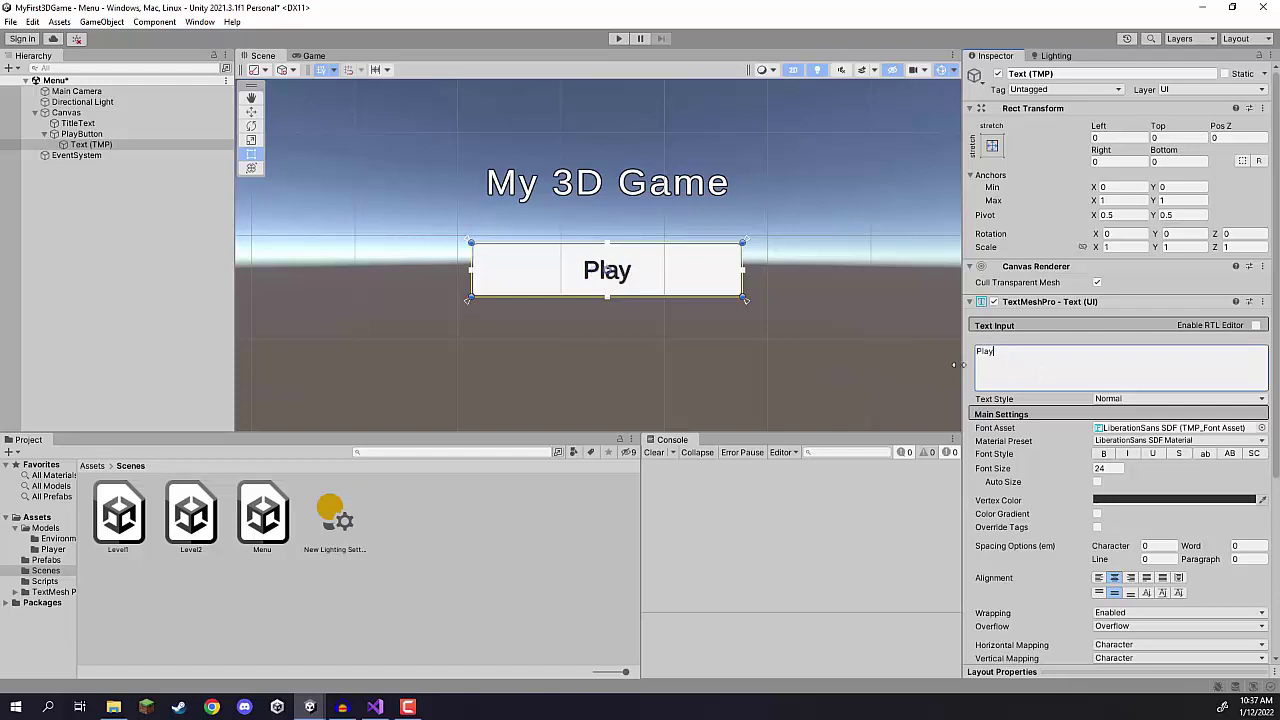
{"action": "left_click", "coordinate": [84, 135]}
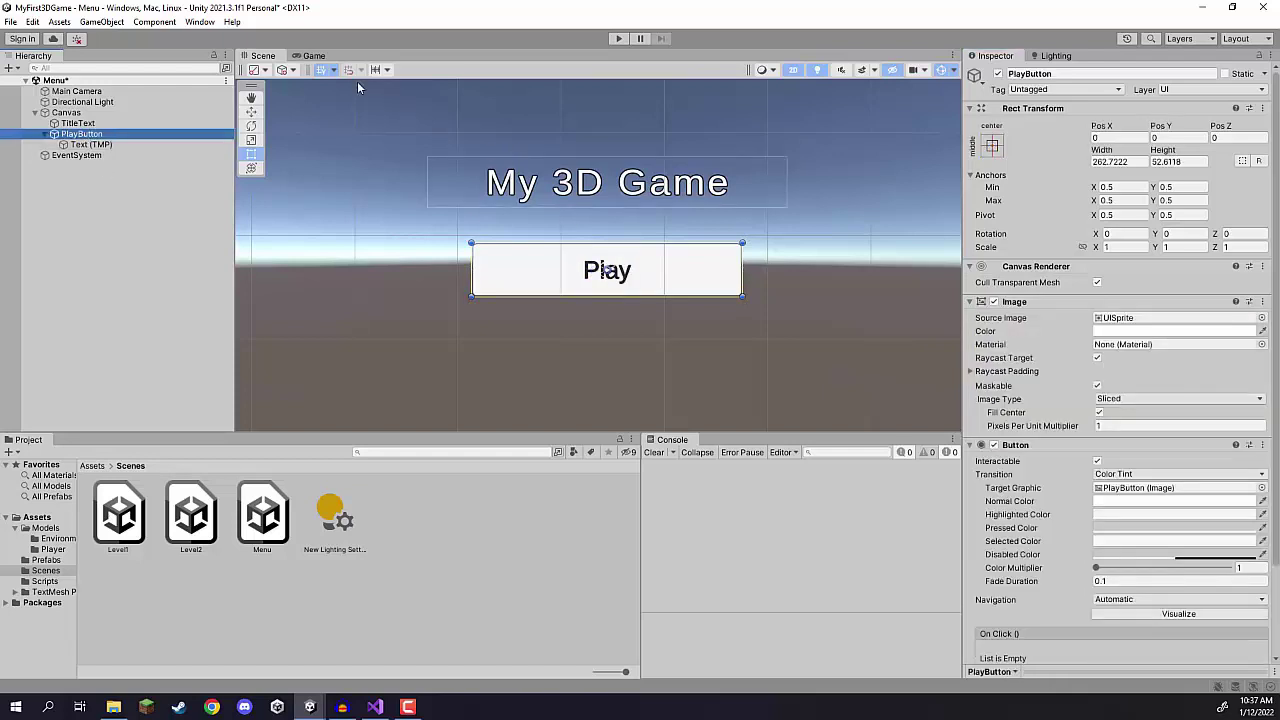
{"action": "left_click", "coordinate": [312, 56]}
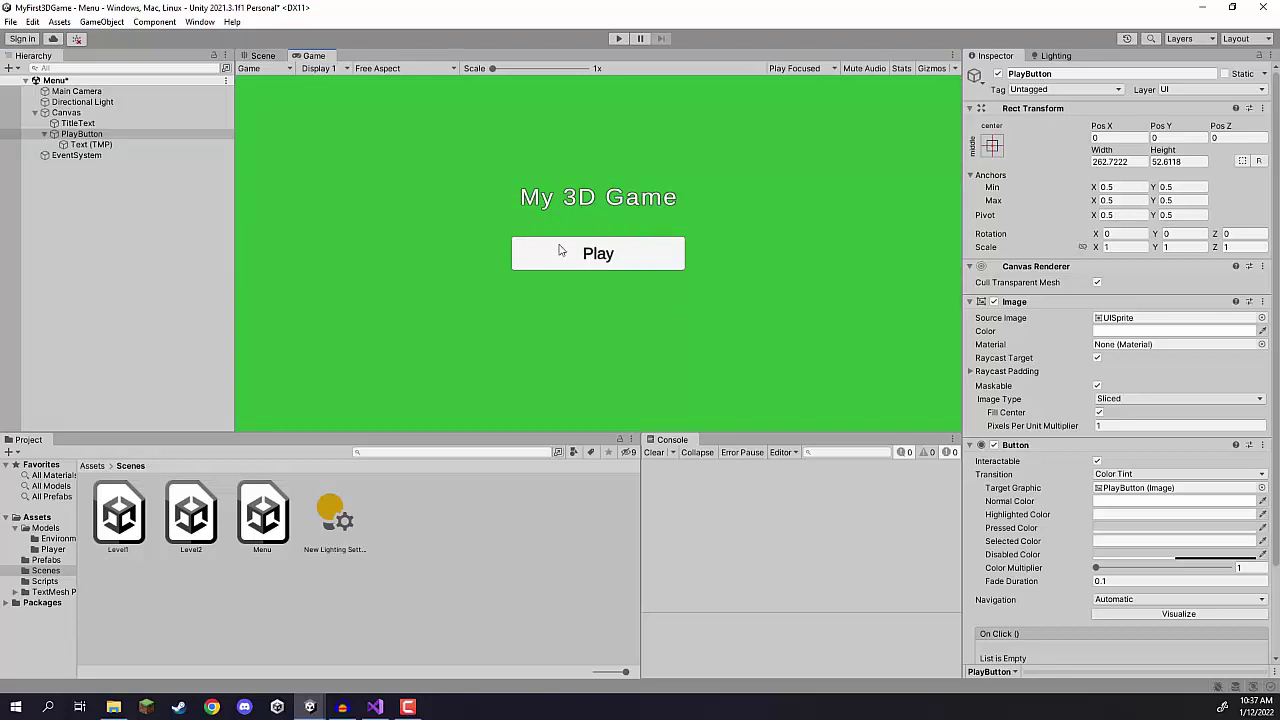
{"action": "left_click", "coordinate": [260, 56]}
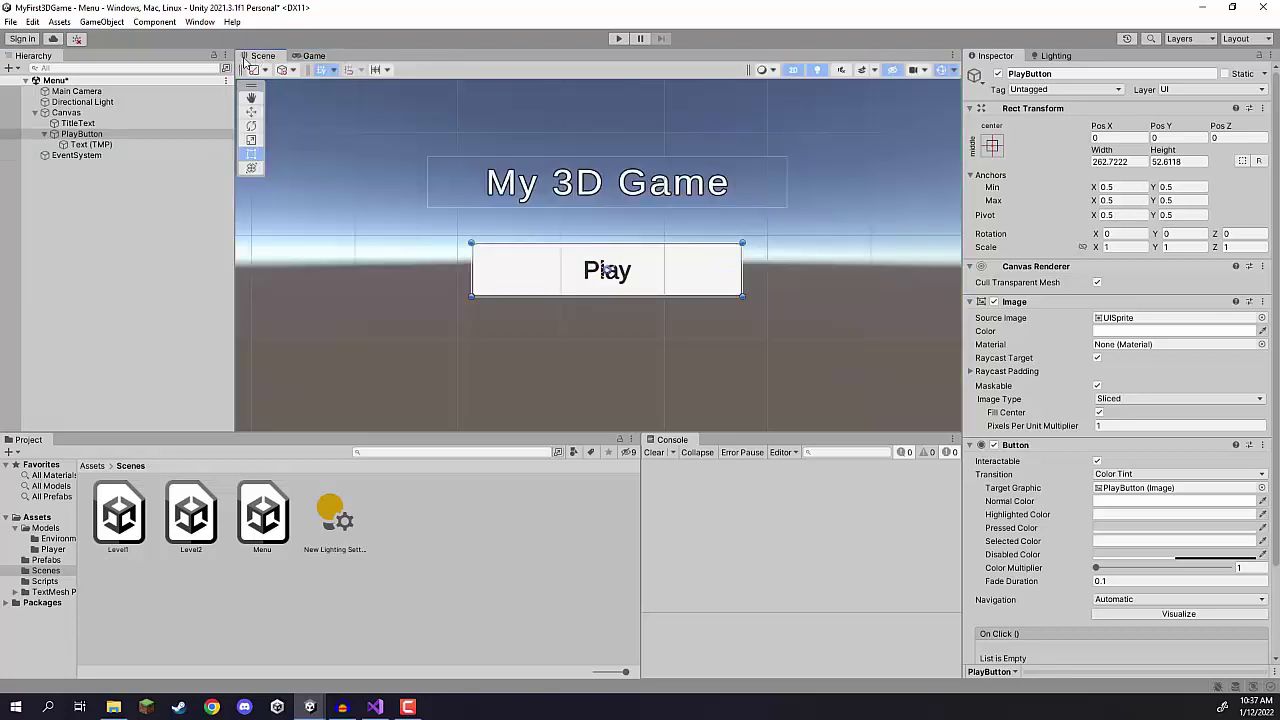
{"action": "left_click", "coordinate": [43, 137]}
{"action": "left_click", "coordinate": [43, 137]}
Step: Duplicate PlayButton, move the copy below it, and rename it QuitButton
{"action": "key", "text": "F2"}
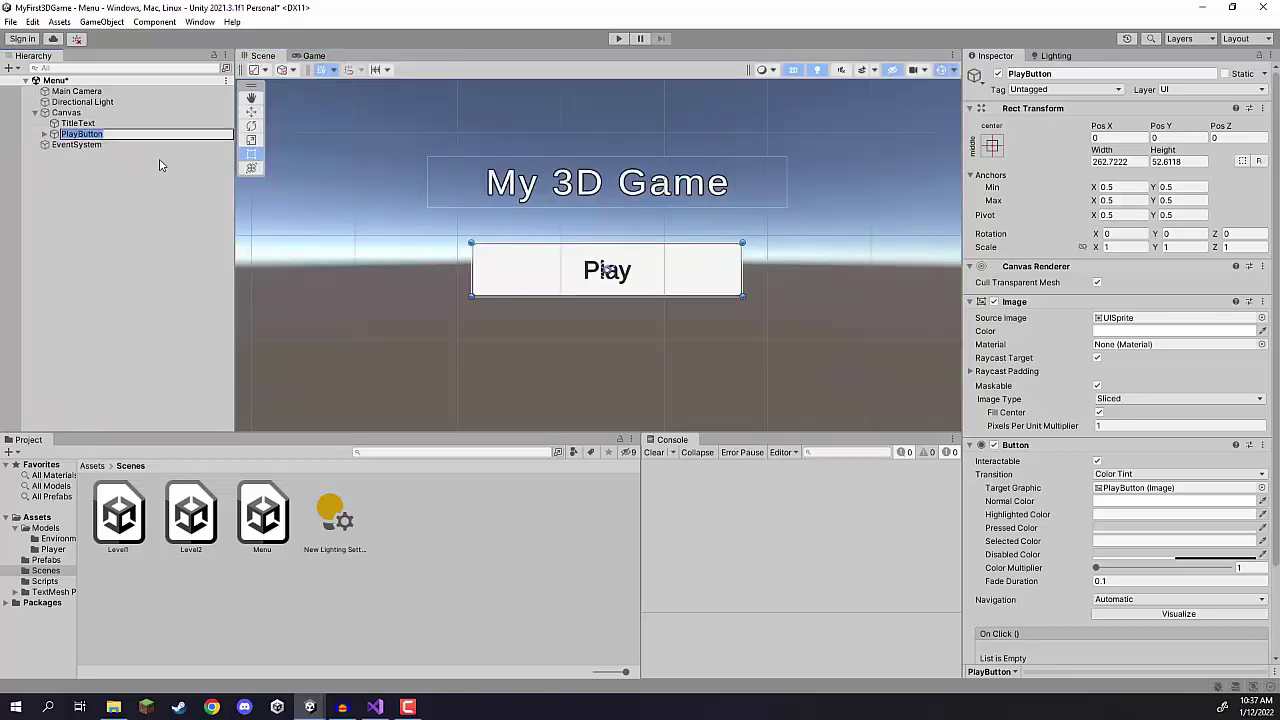
{"action": "key", "text": "Return"}
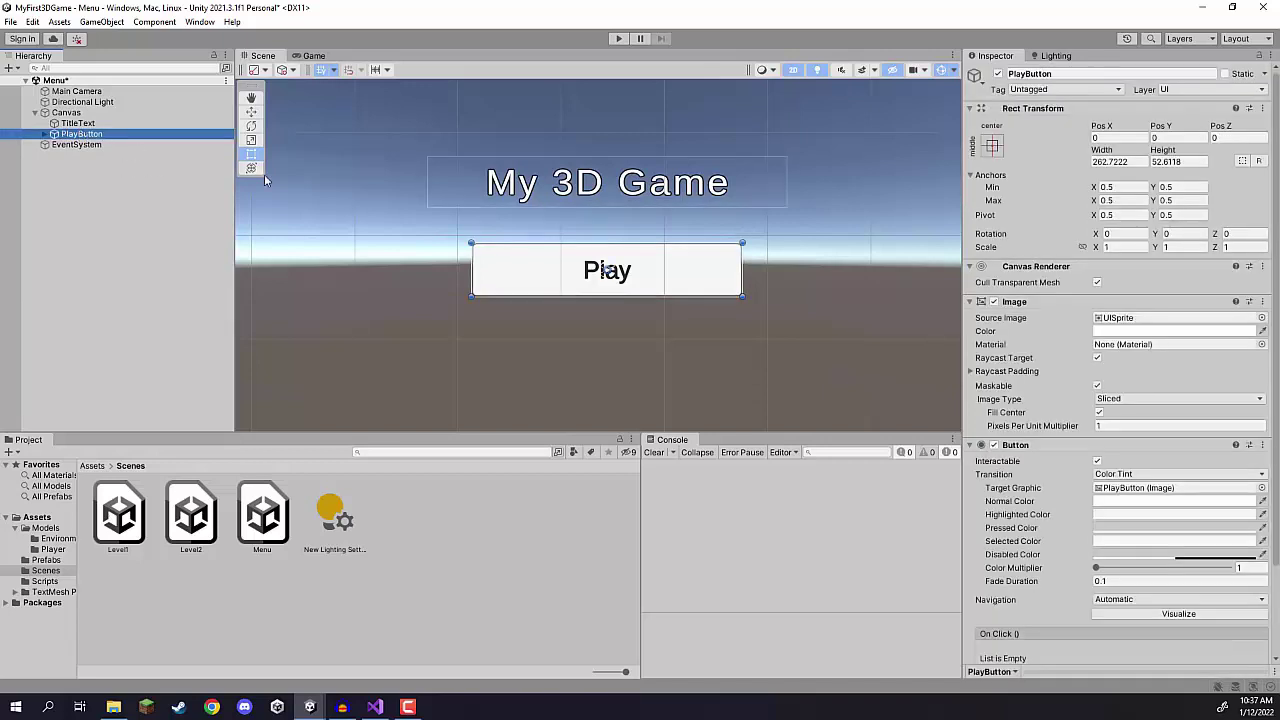
{"action": "key", "text": "ctrl+d"}
{"action": "left_click_drag", "start_coordinate": [663, 277], "coordinate": [663, 350]}
{"action": "left_click", "coordinate": [1112, 76]}
{"action": "type", "text": "QuitButton"}
{"action": "key", "text": "Return"}
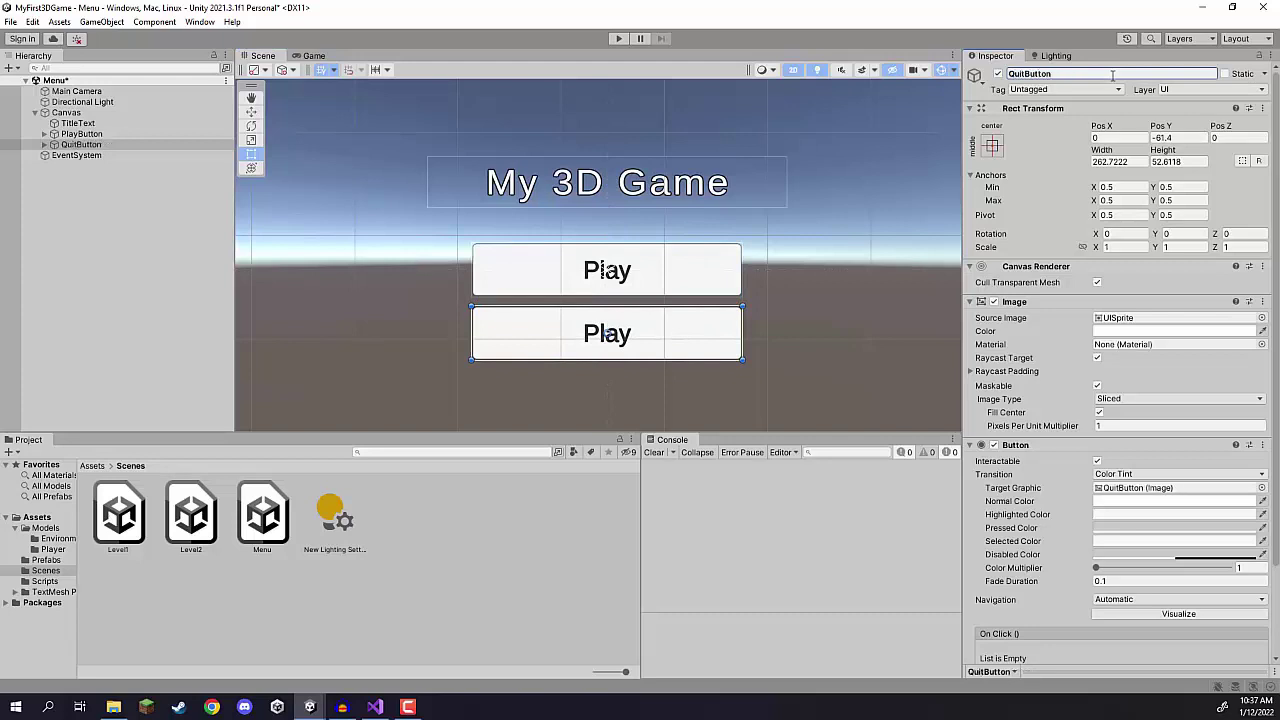
Step: Set QuitButton's Text (TMP) label to 'Quit' and preview the menu in Game view
{"action": "left_click", "coordinate": [44, 144]}
{"action": "left_click", "coordinate": [90, 155]}
{"action": "left_click", "coordinate": [1068, 362]}
{"action": "type", "text": "Quit"}
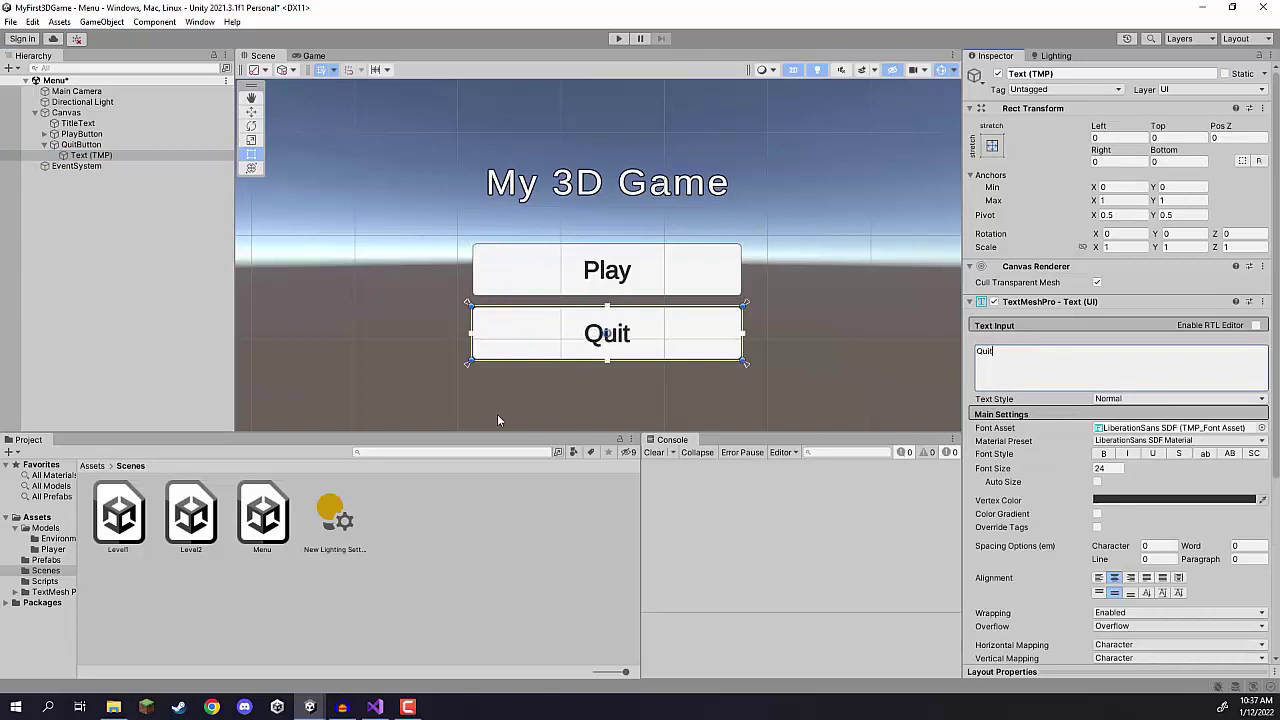
{"action": "left_click", "coordinate": [223, 293]}
{"action": "left_click", "coordinate": [310, 56]}
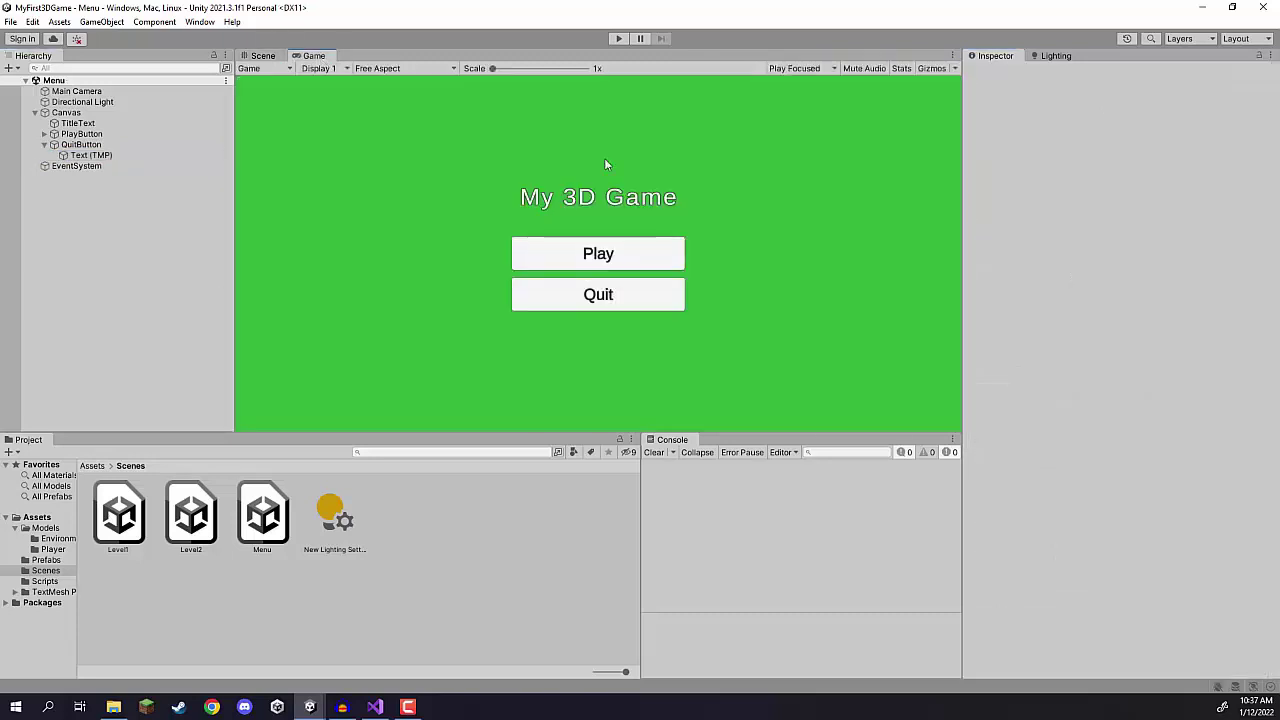
{"action": "left_click", "coordinate": [618, 39]}
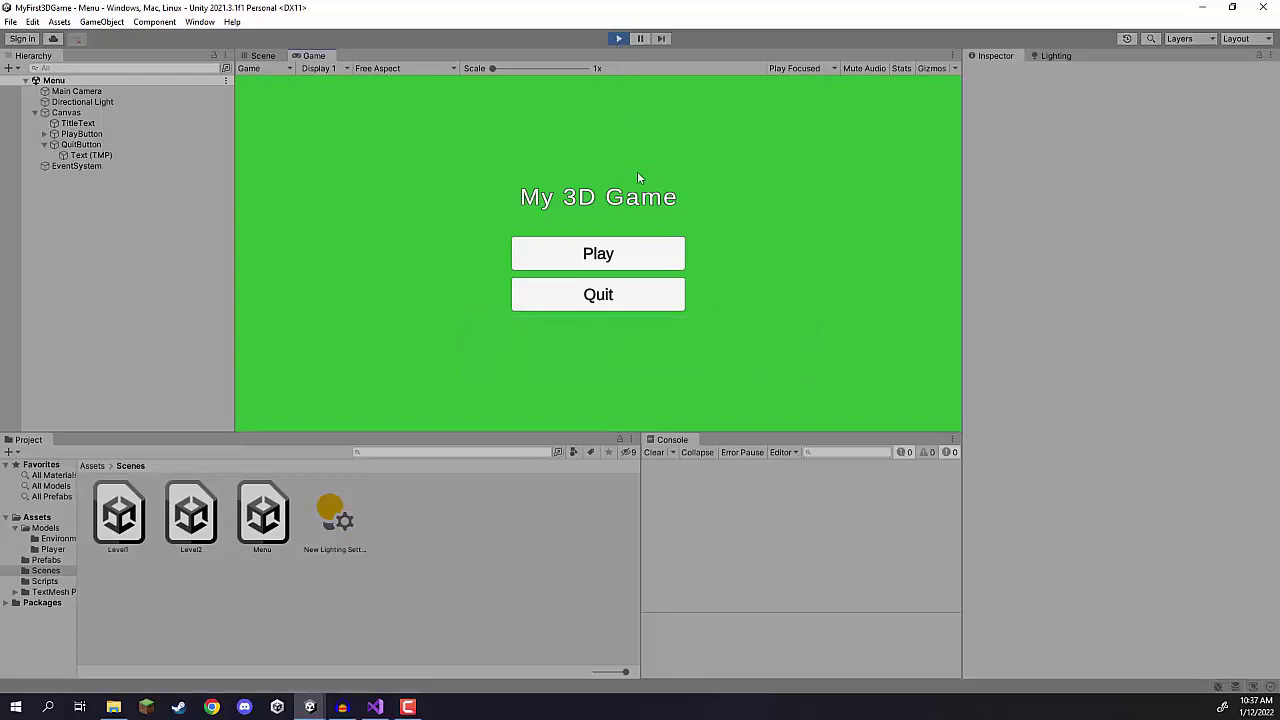
{"action": "left_click", "coordinate": [643, 256]}
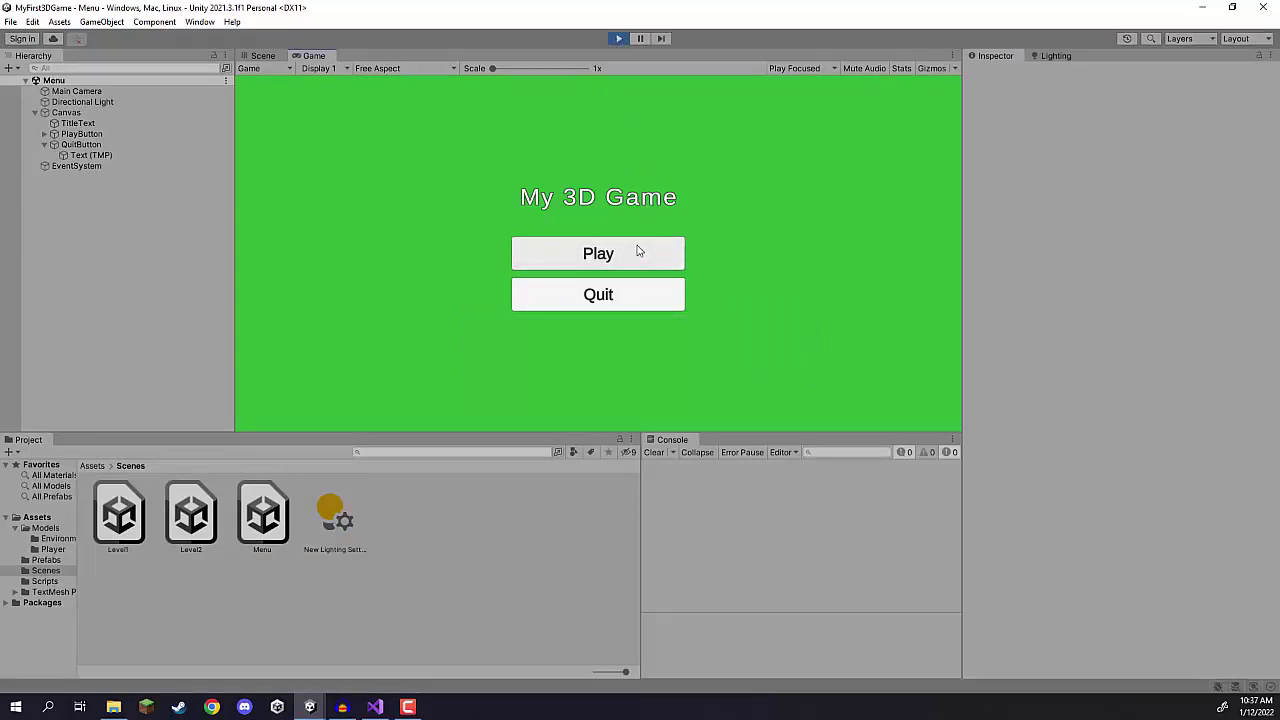
{"action": "left_click", "coordinate": [623, 262]}
{"action": "left_click", "coordinate": [625, 294]}
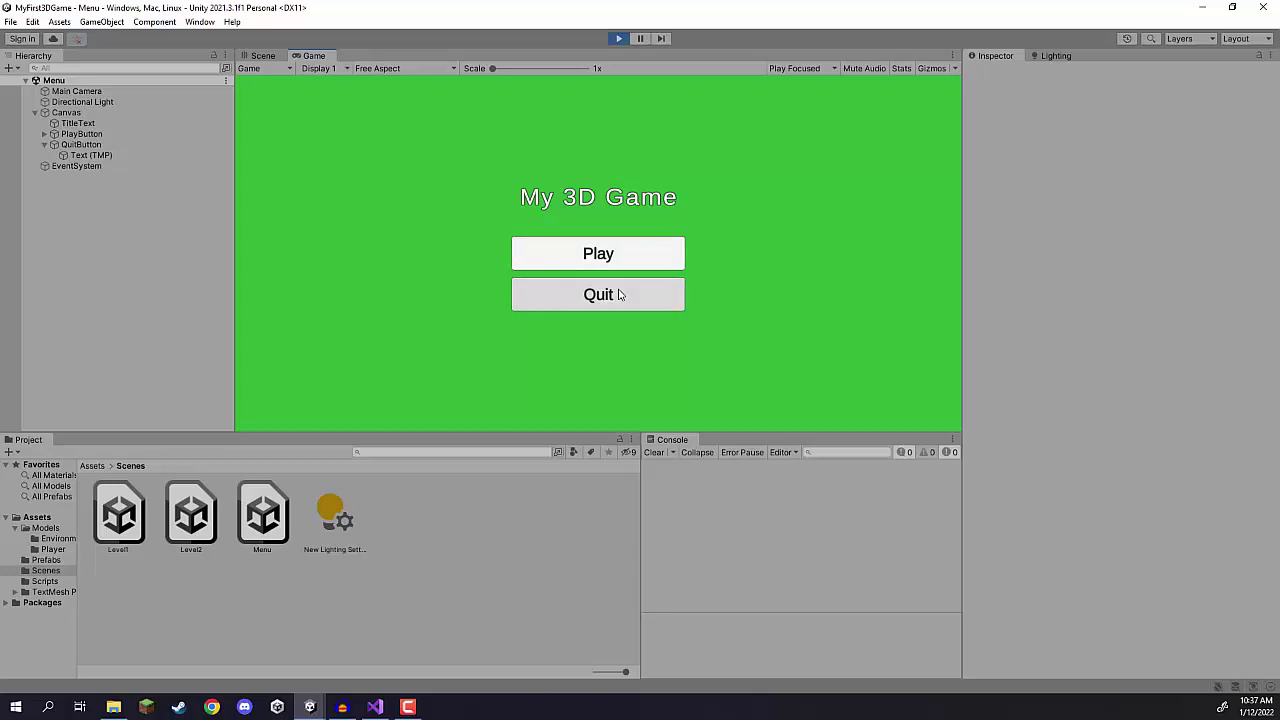
{"action": "left_click", "coordinate": [644, 290]}
{"action": "left_click", "coordinate": [623, 255]}
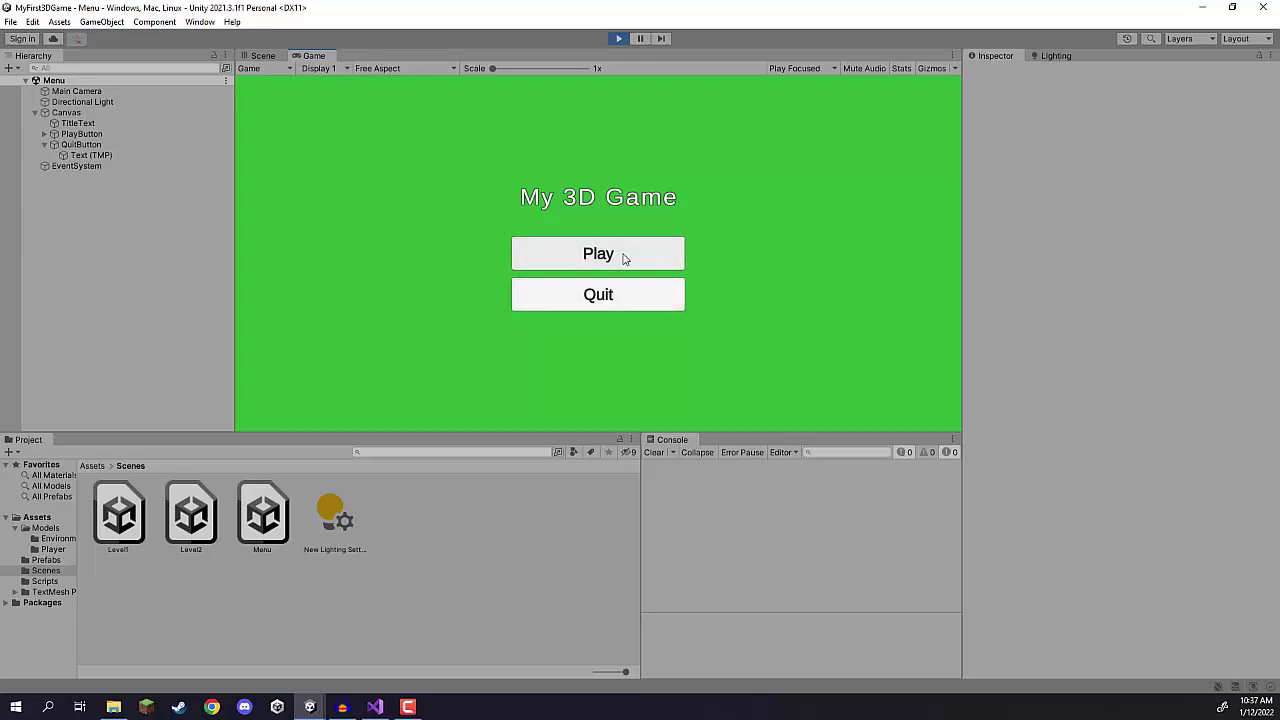
{"action": "left_click", "coordinate": [585, 304]}
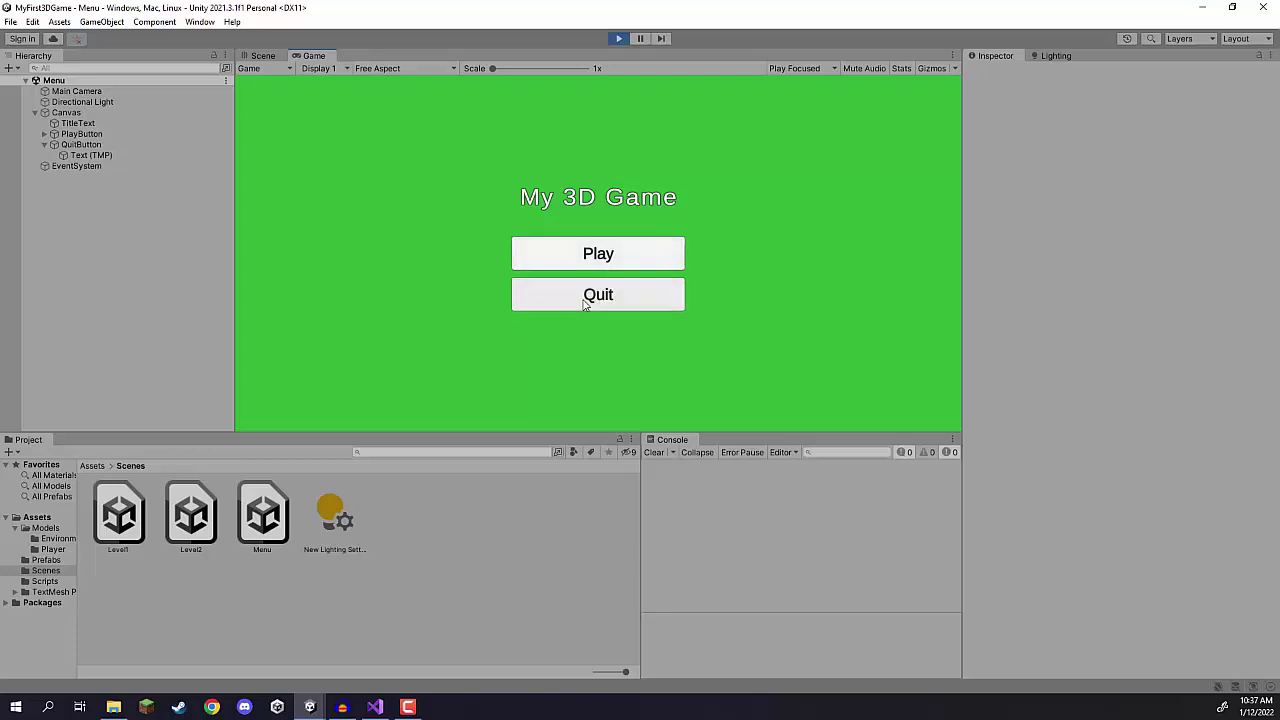
{"action": "left_click", "coordinate": [617, 39]}
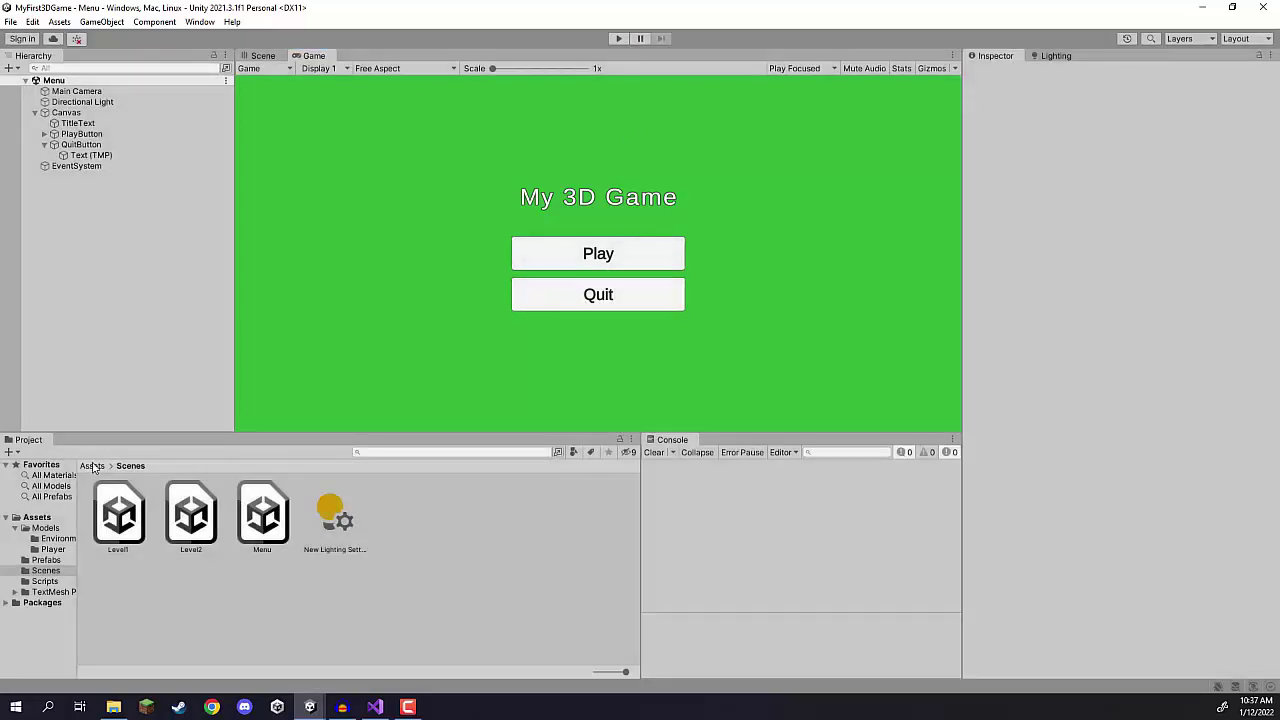
{"action": "left_click", "coordinate": [92, 466]}
Step: Create a C# script named Menu in the Assets/Scripts folder
{"action": "left_click", "coordinate": [333, 516]}
{"action": "double_click", "coordinate": [333, 516]}
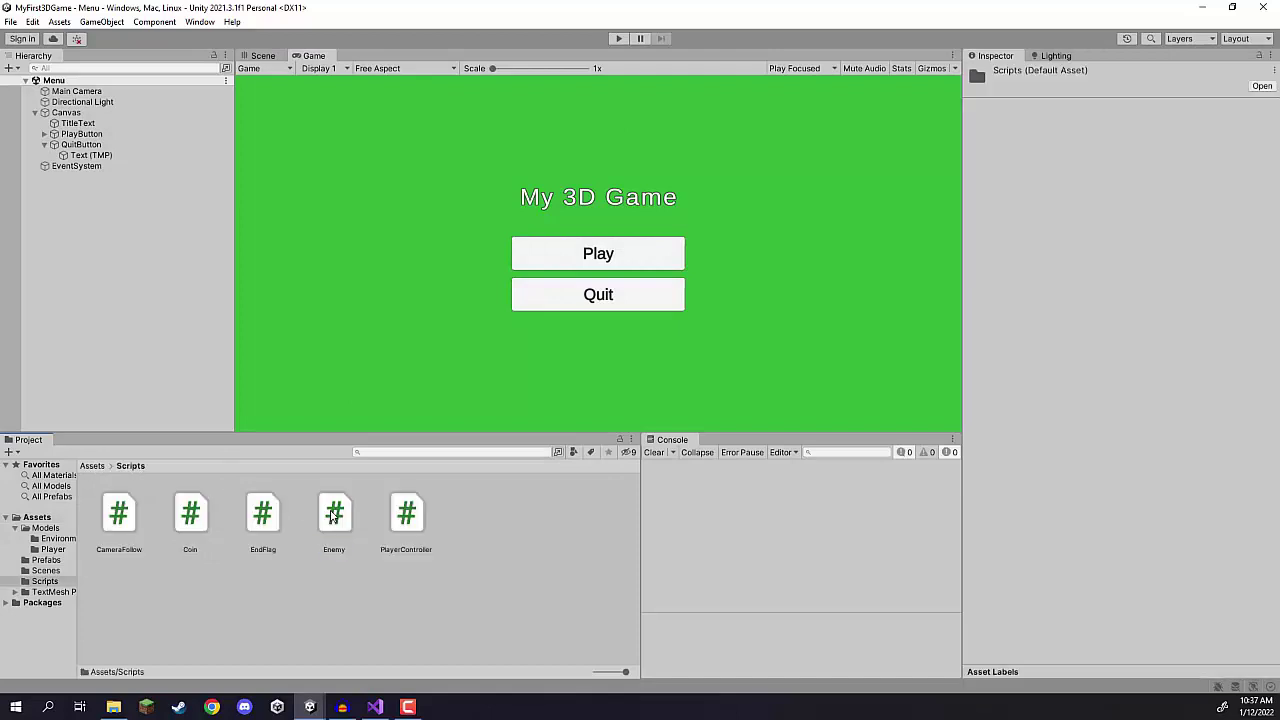
{"action": "right_click", "coordinate": [479, 521]}
{"action": "mouse_move", "coordinate": [620, 176]}
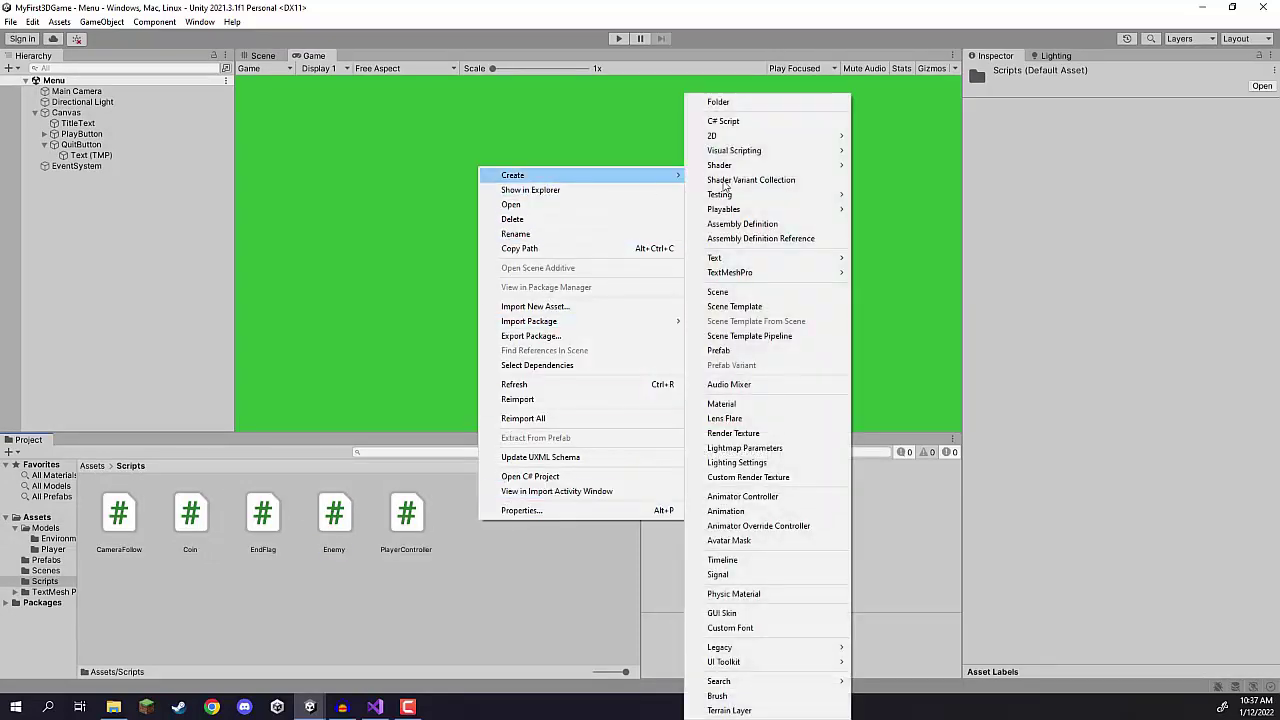
{"action": "left_click", "coordinate": [731, 121]}
{"action": "type", "text": "Me"}
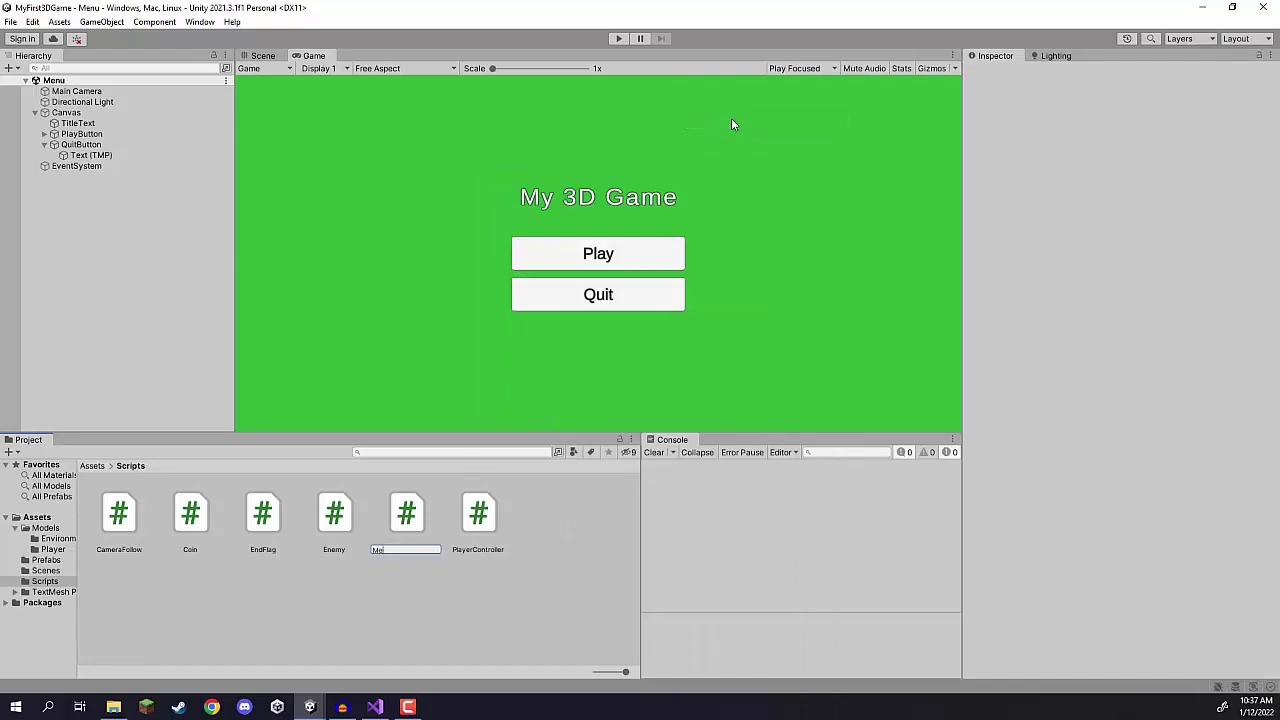
{"action": "type", "text": "nu"}
{"action": "key", "text": "Return"}
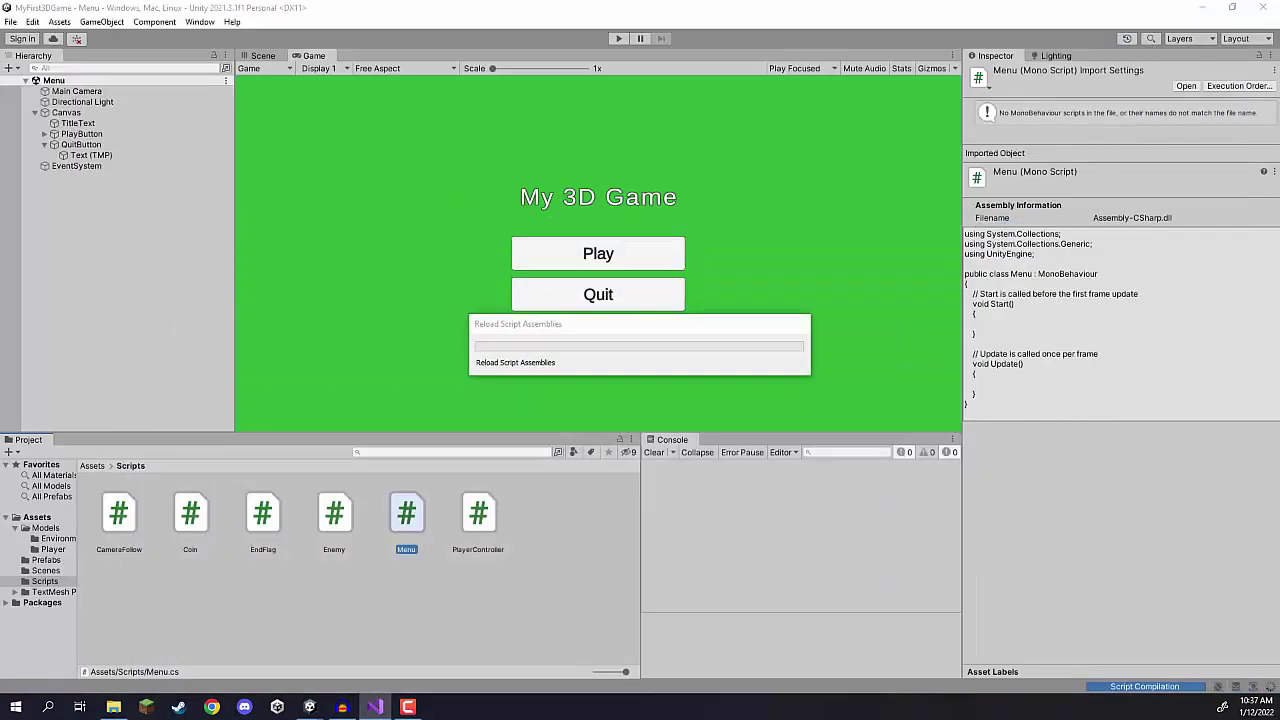
Step: Attach the Menu script to the Canvas and open it in Visual Studio
{"action": "left_click", "coordinate": [66, 112]}
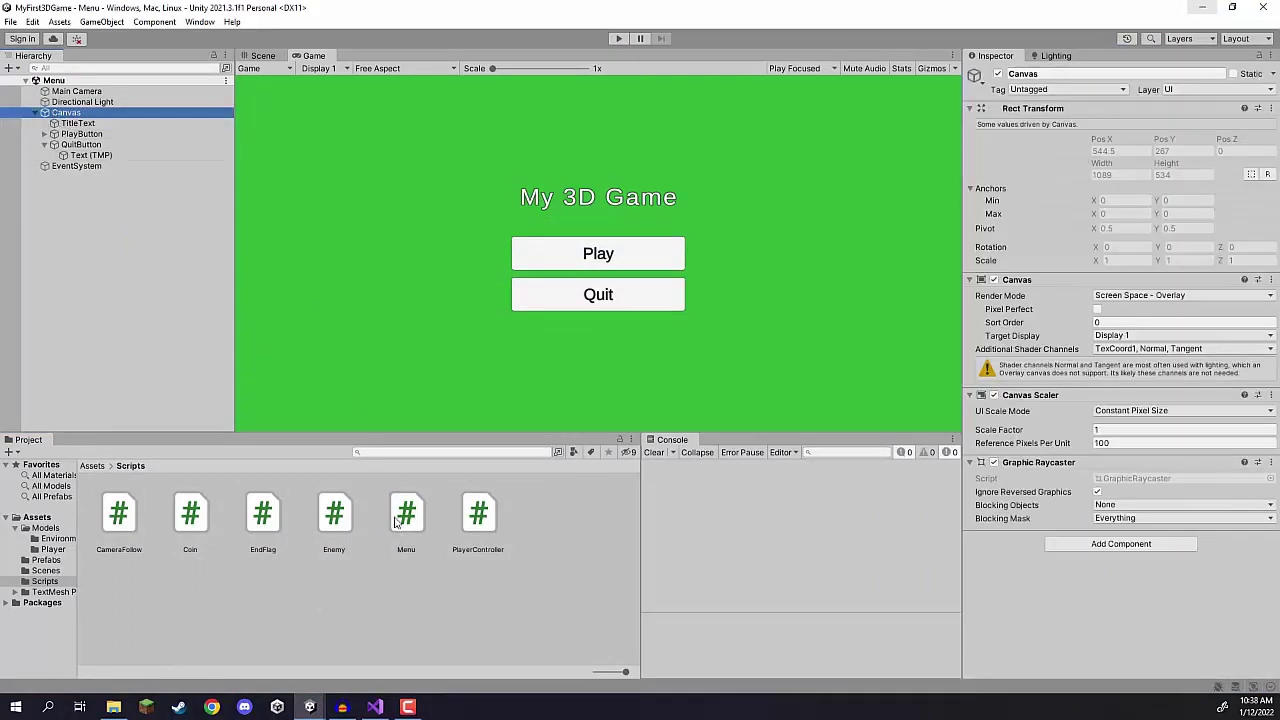
{"action": "left_click_drag", "start_coordinate": [406, 513], "coordinate": [1035, 576]}
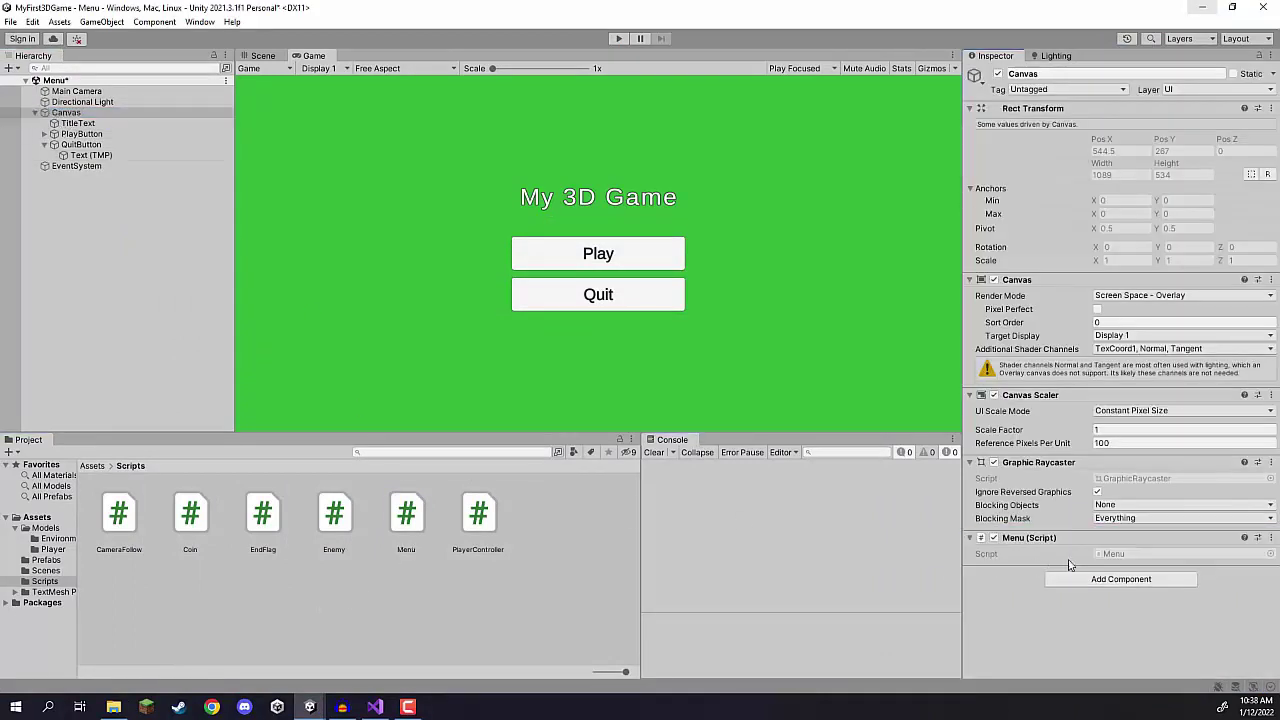
{"action": "double_click", "coordinate": [406, 511]}
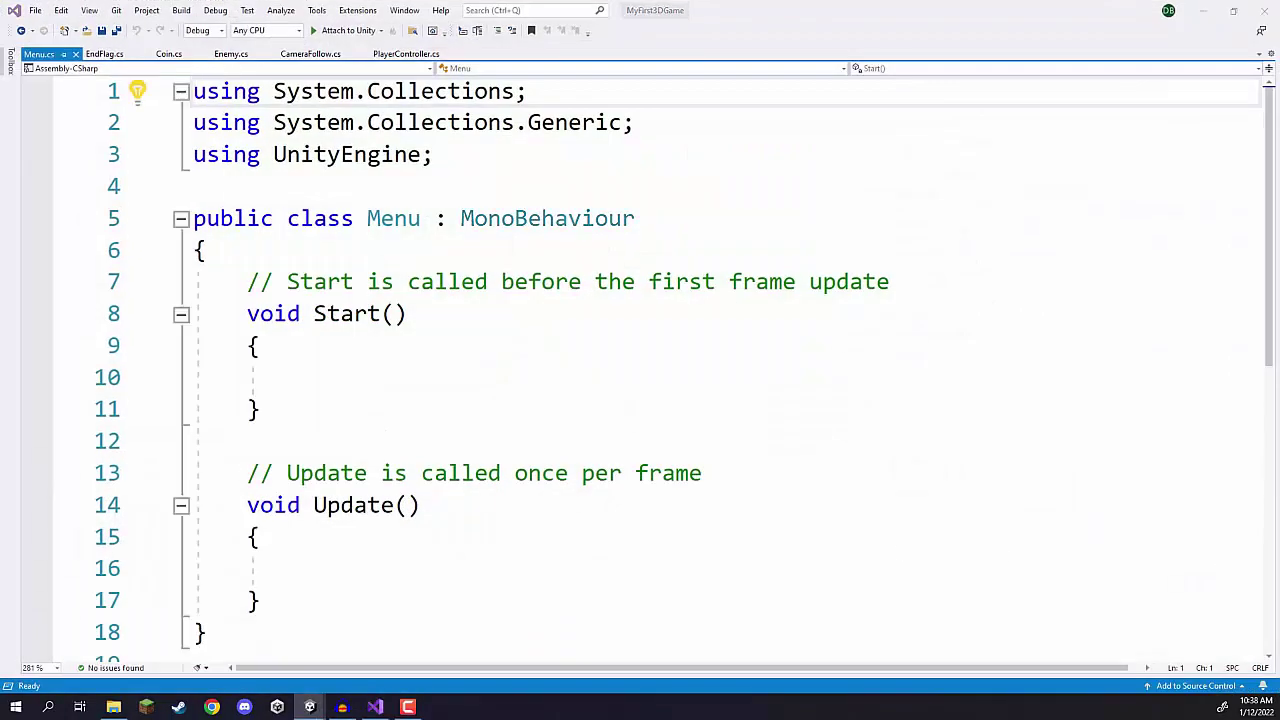
Step: Delete the empty Start and Update methods from Menu.cs and save
{"action": "left_click", "coordinate": [238, 645]}
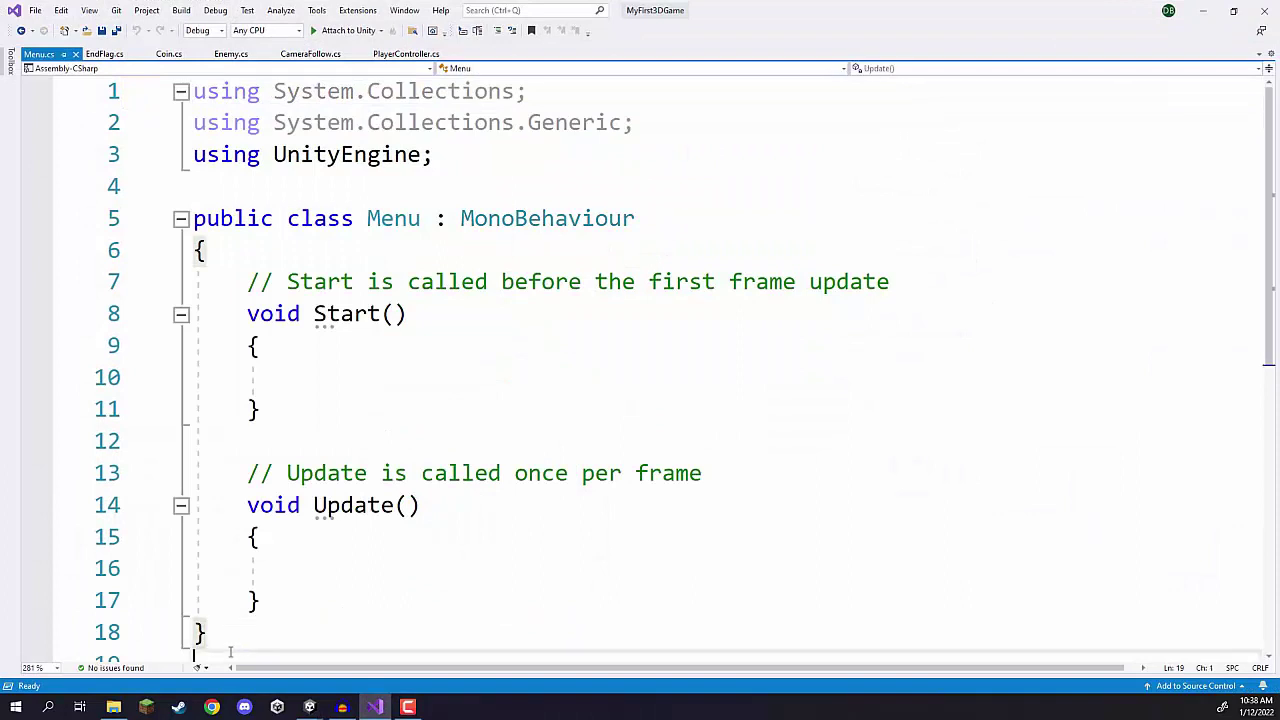
{"action": "left_click_drag", "start_coordinate": [276, 604], "coordinate": [196, 283]}
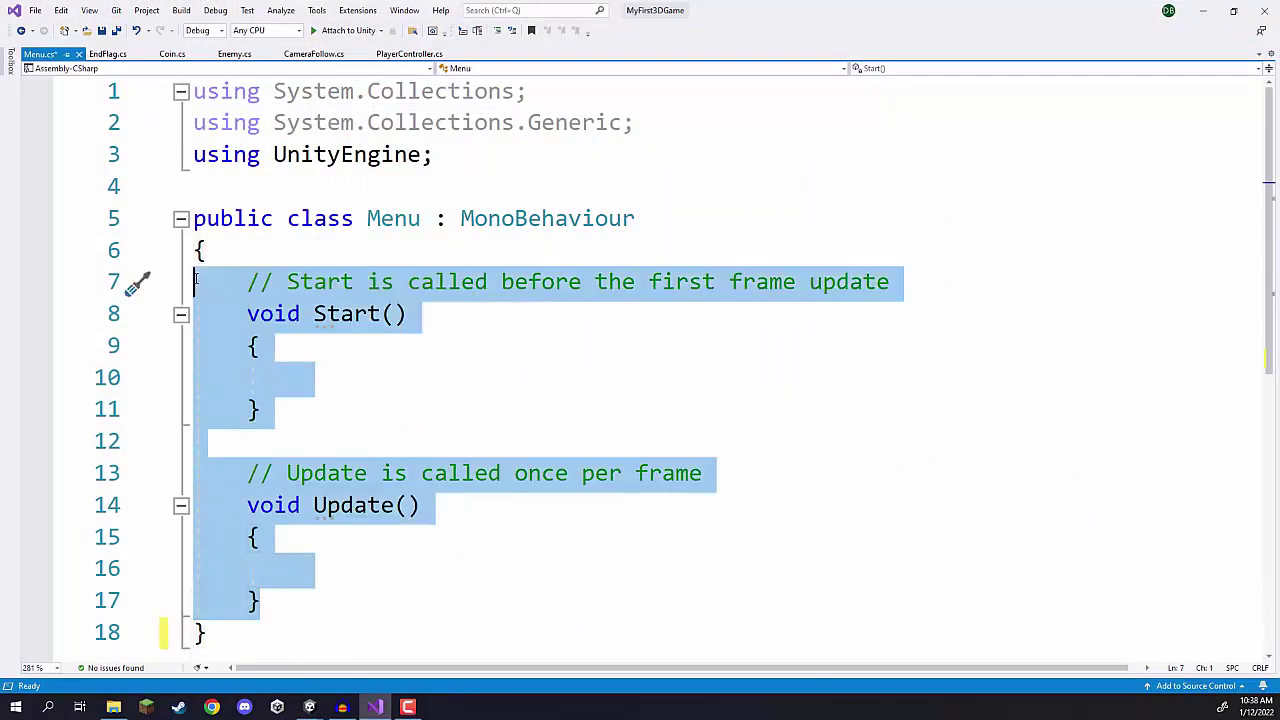
{"action": "key", "text": "BackSpace"}
{"action": "key", "text": "Tab"}
{"action": "key", "text": "ctrl+s"}
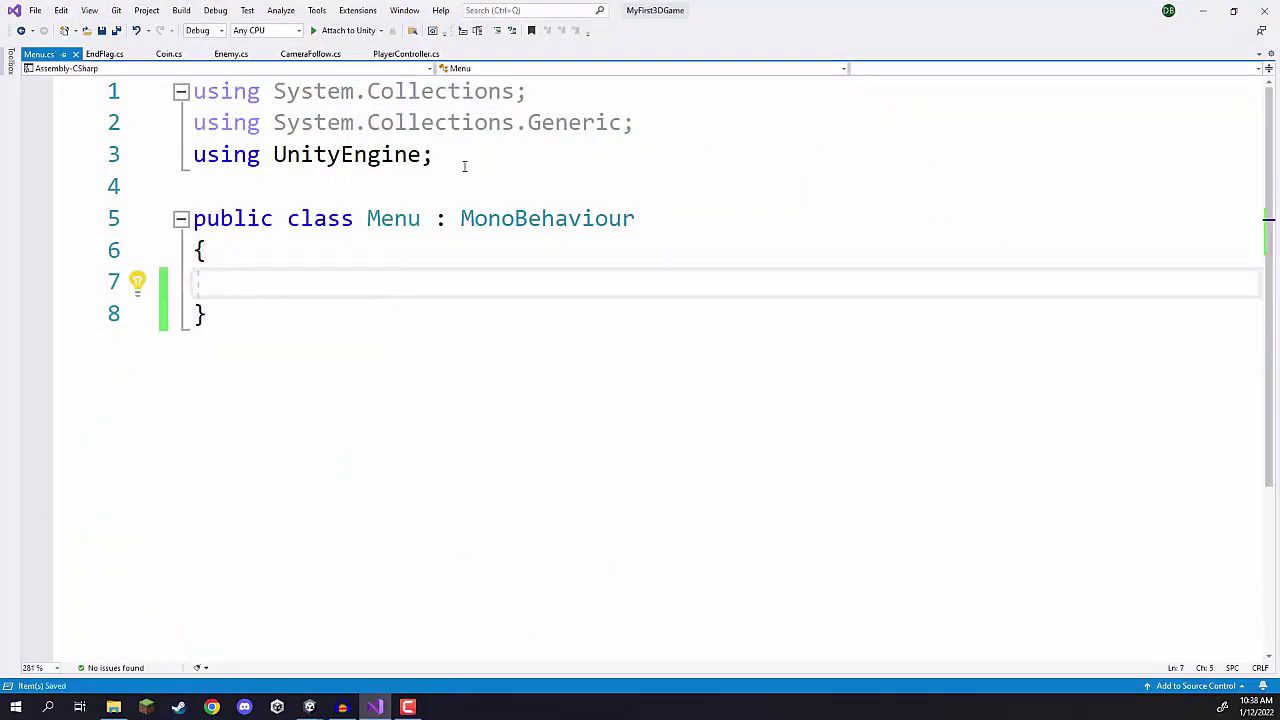
Step: Add 'using UnityEngine.SceneManagement;' after line 3 and save the script
{"action": "left_click", "coordinate": [478, 157]}
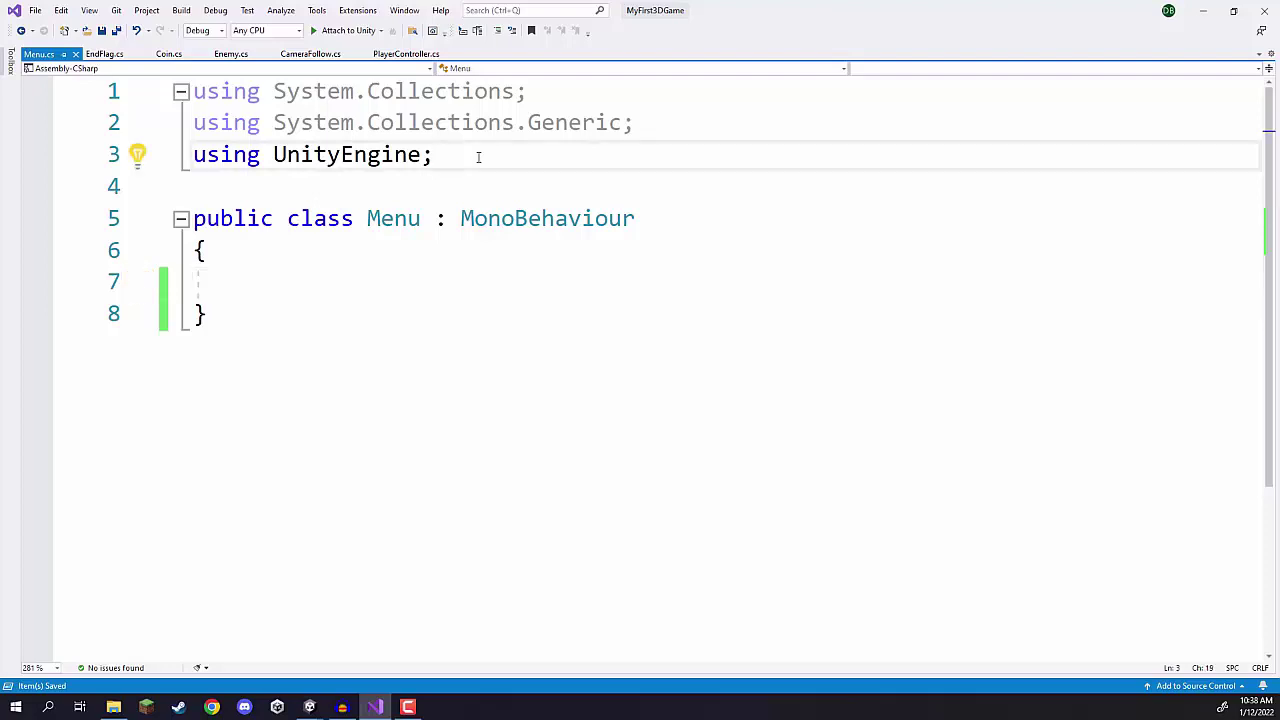
{"action": "key", "text": "Return"}
{"action": "type", "text": "using UnityEngine.e"}
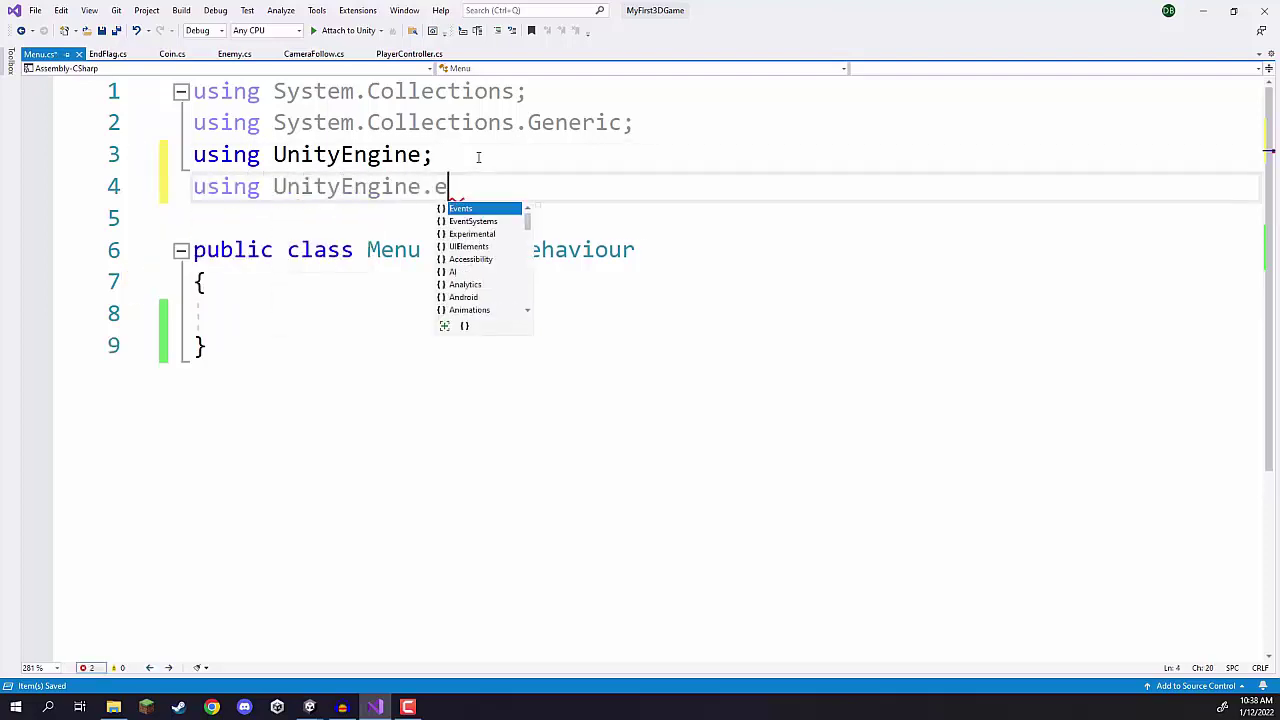
{"action": "key", "text": "BackSpace"}
{"action": "type", "text": "sc"}
{"action": "key", "text": "Tab"}
{"action": "type", "text": ";"}
{"action": "key", "text": "ctrl+s"}
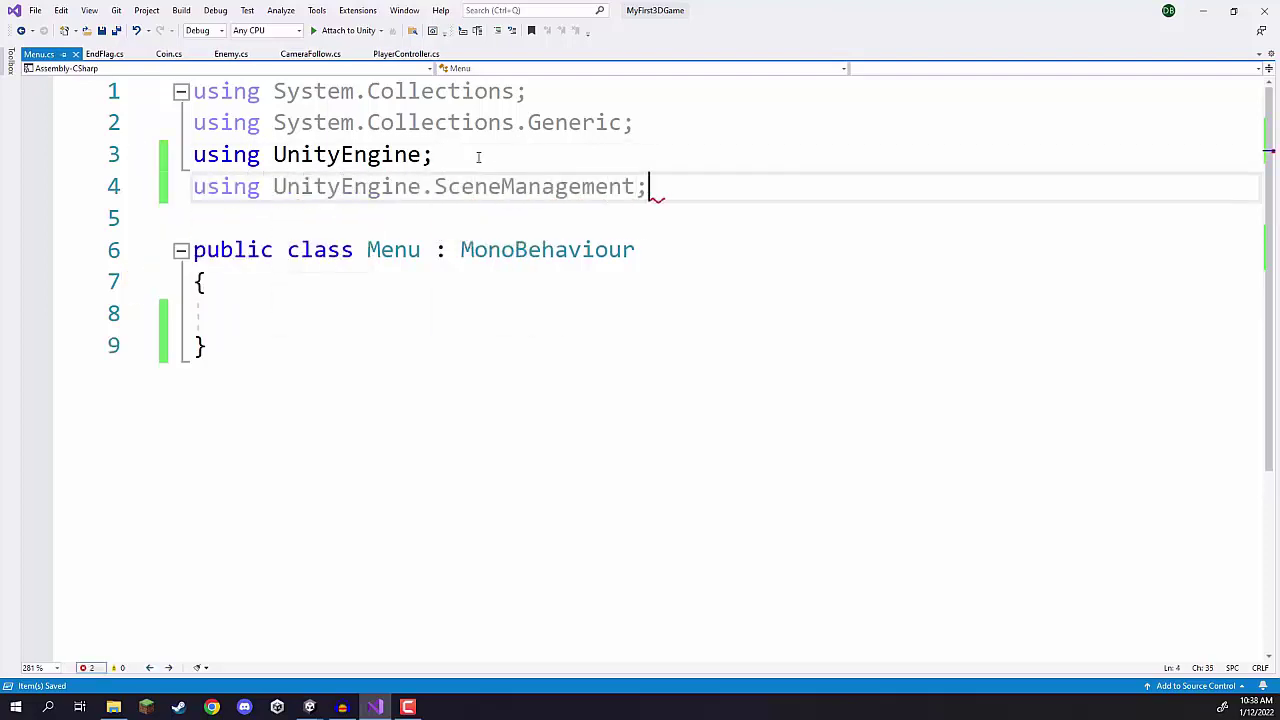